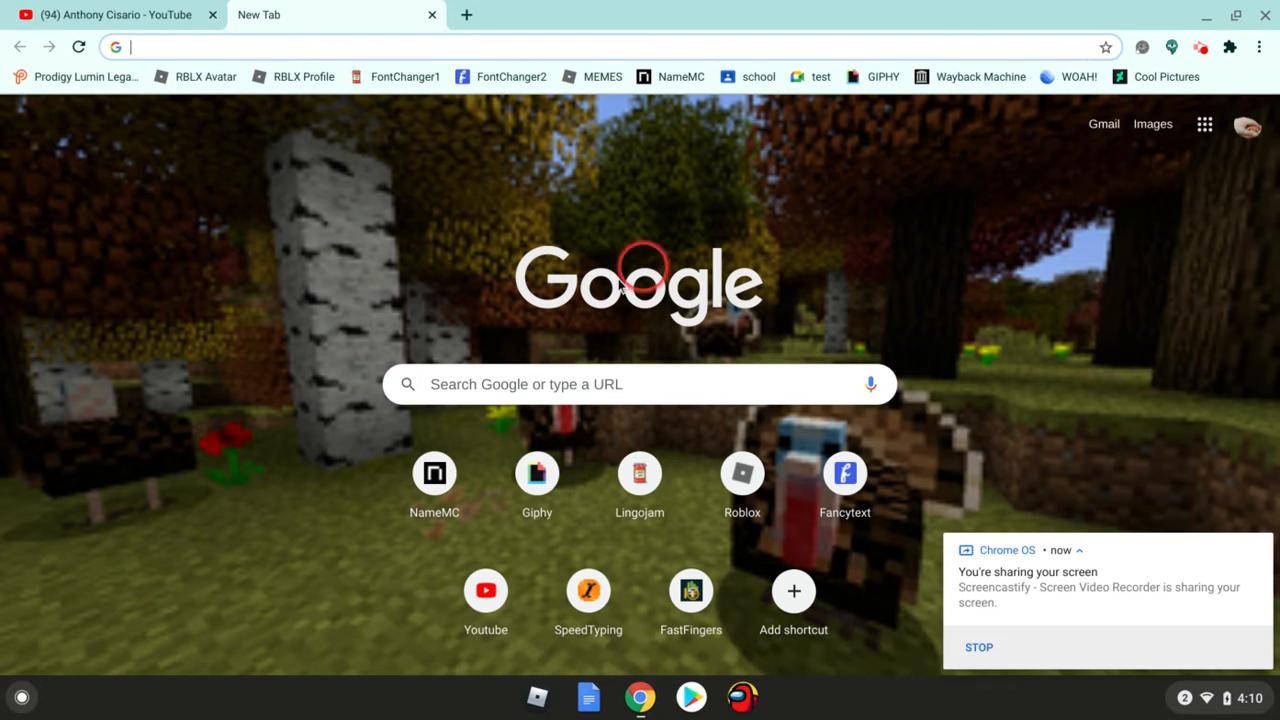
Peek at the Google account panel, then bookmark and immediately unbookmark the new tab page
{"action": "left_click", "coordinate": [1248, 124]}
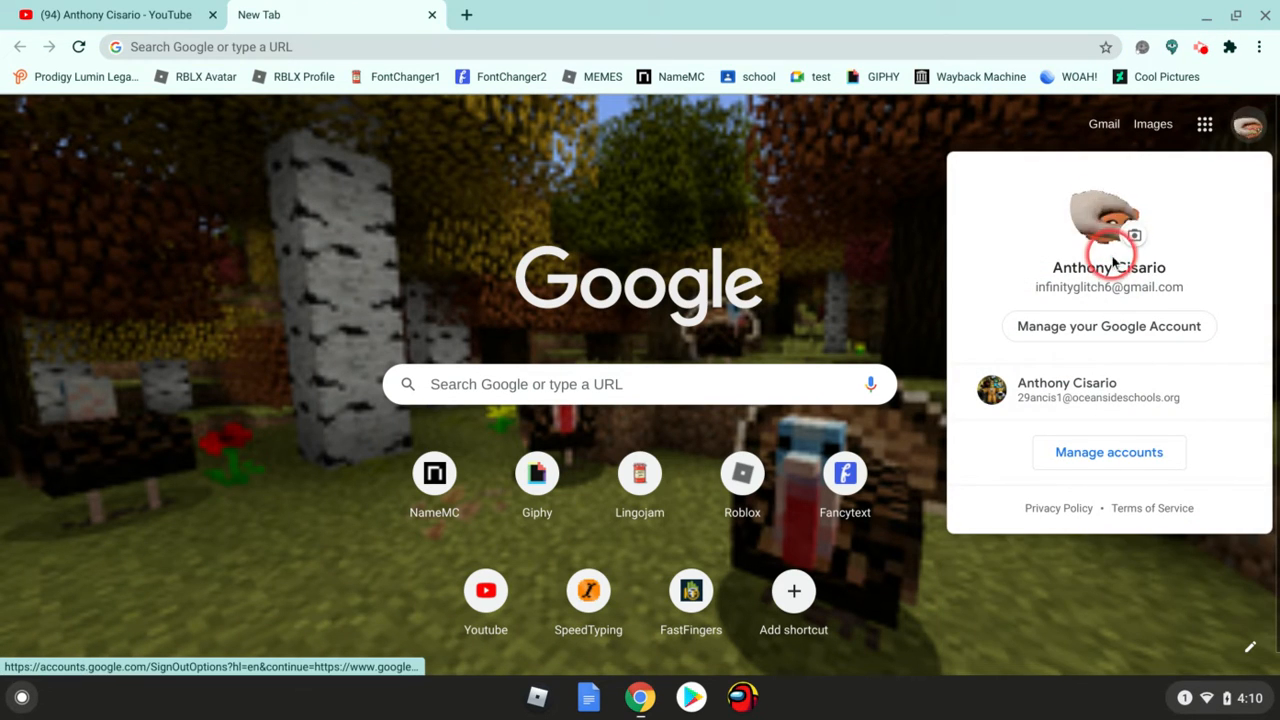
{"action": "left_click", "coordinate": [1248, 124]}
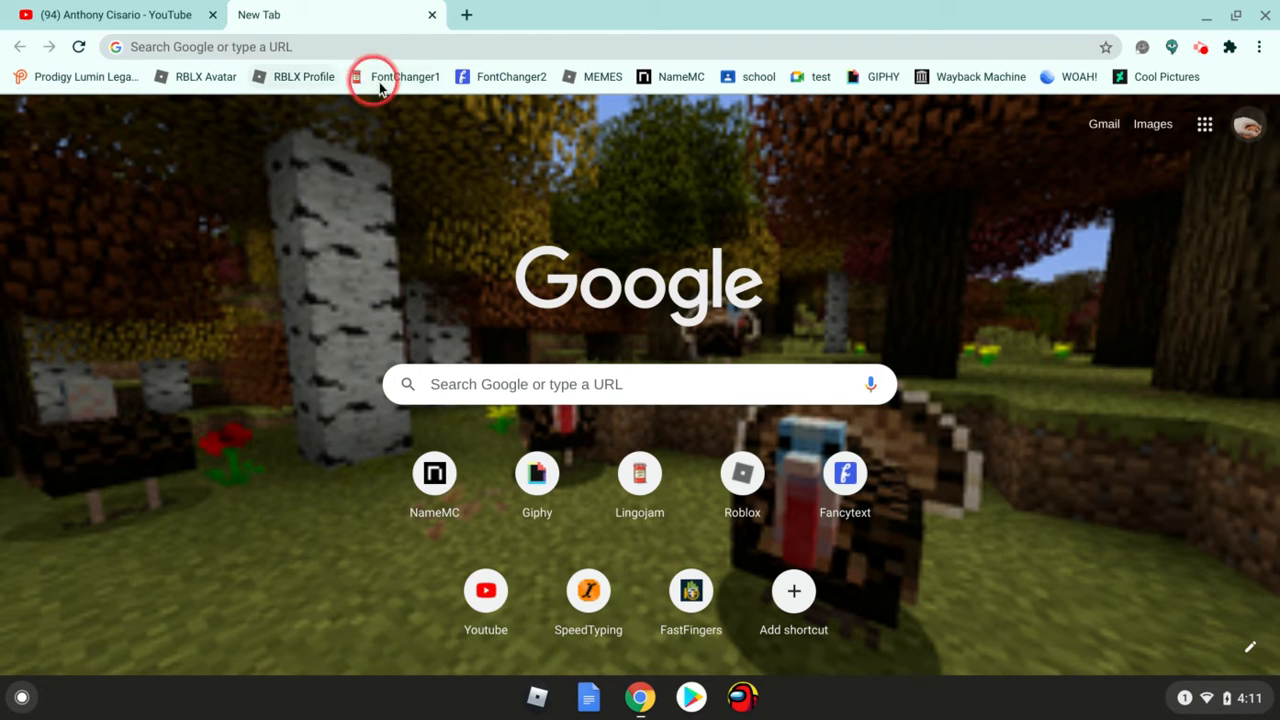
{"action": "left_click", "coordinate": [1260, 47]}
{"action": "mouse_move", "coordinate": [1030, 219]}
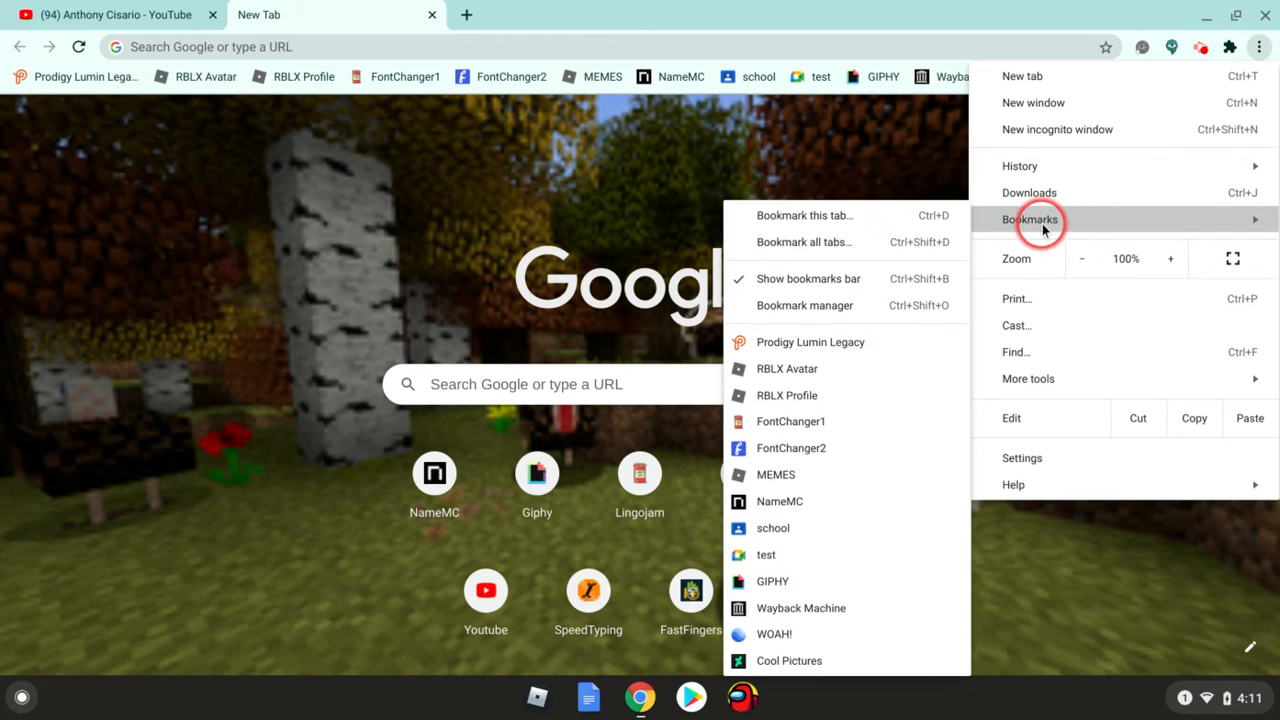
{"action": "left_click", "coordinate": [945, 218]}
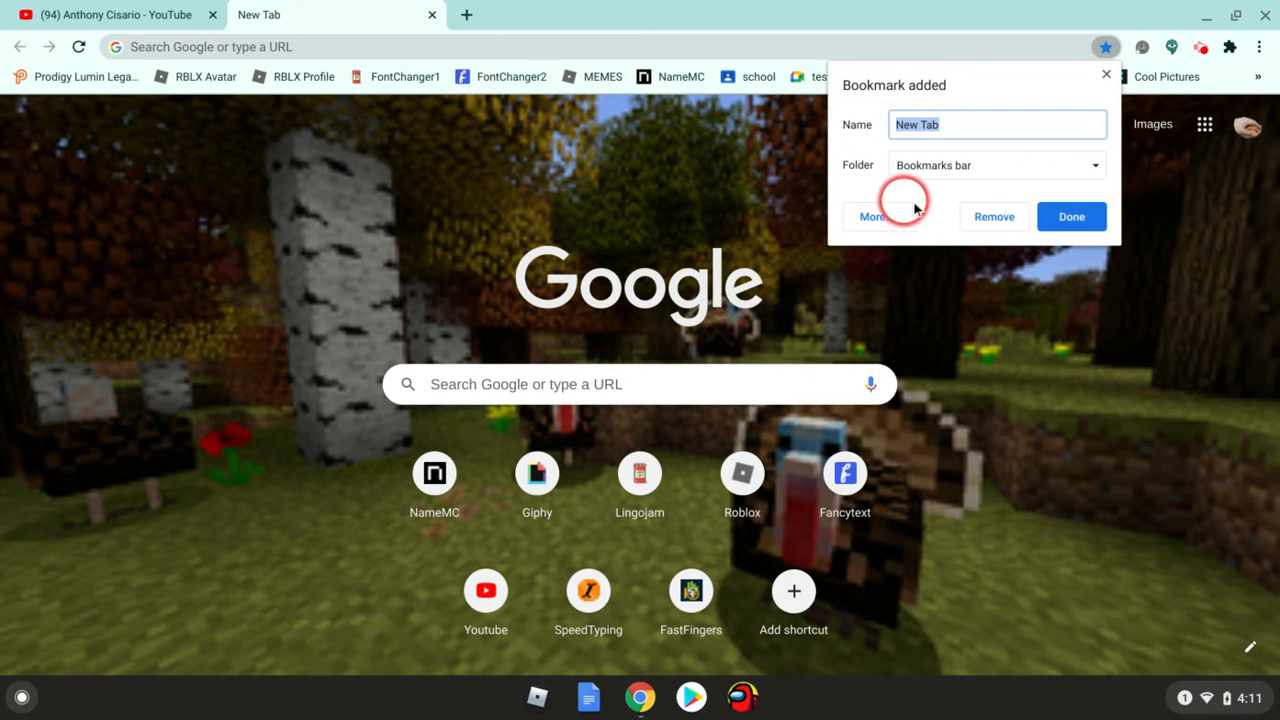
{"action": "left_click", "coordinate": [991, 218]}
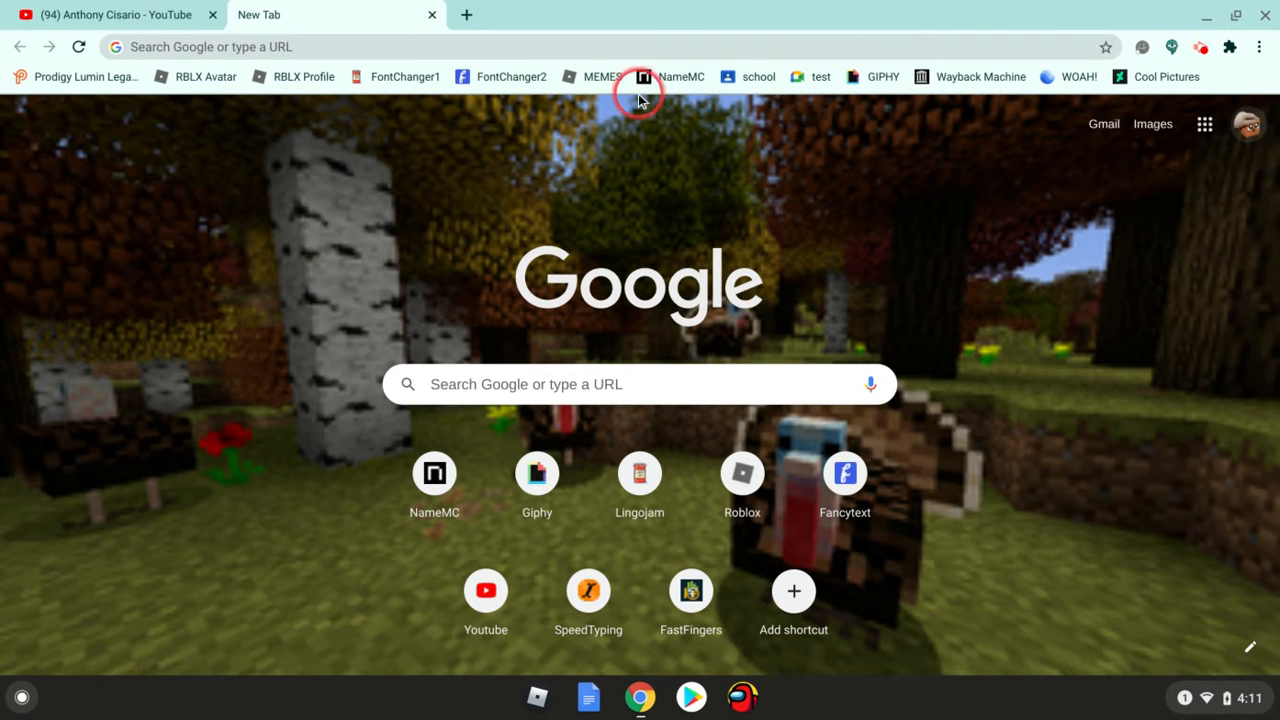
Rerun the earlier 'star emoji' search from the omnibox history and switch to image results
{"action": "left_click", "coordinate": [552, 47]}
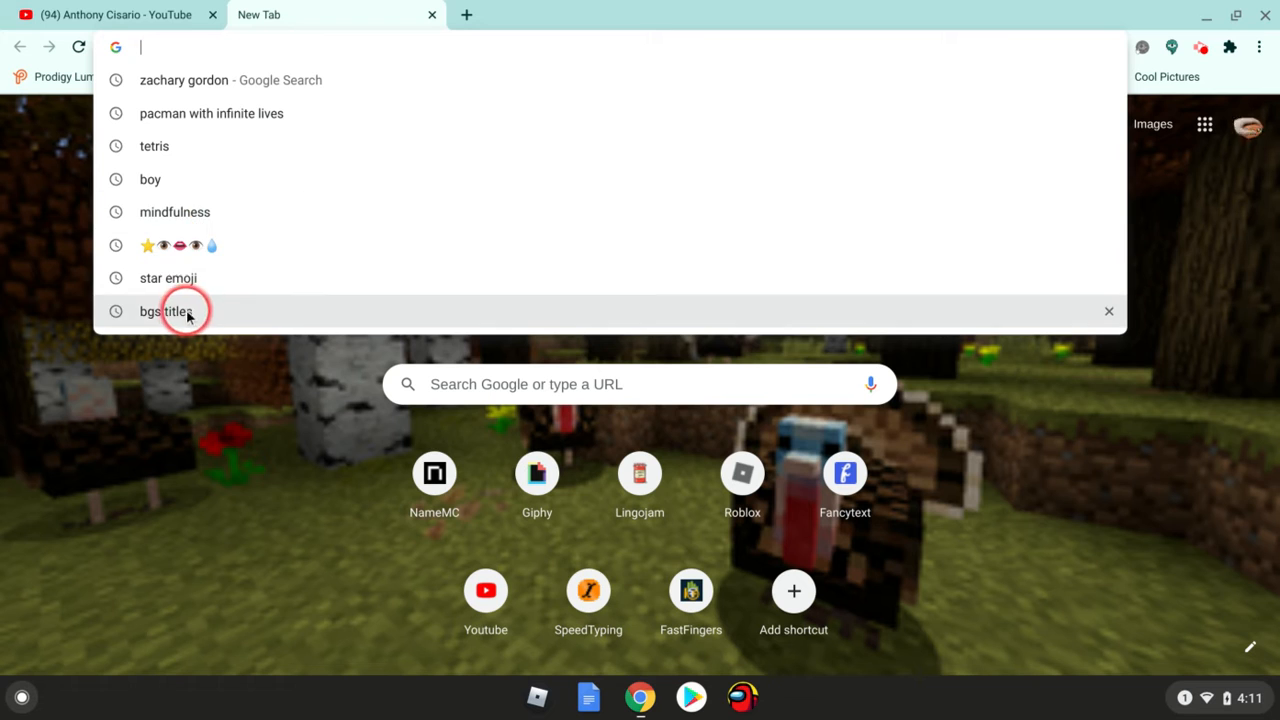
{"action": "left_click", "coordinate": [168, 278]}
{"action": "left_click", "coordinate": [245, 185]}
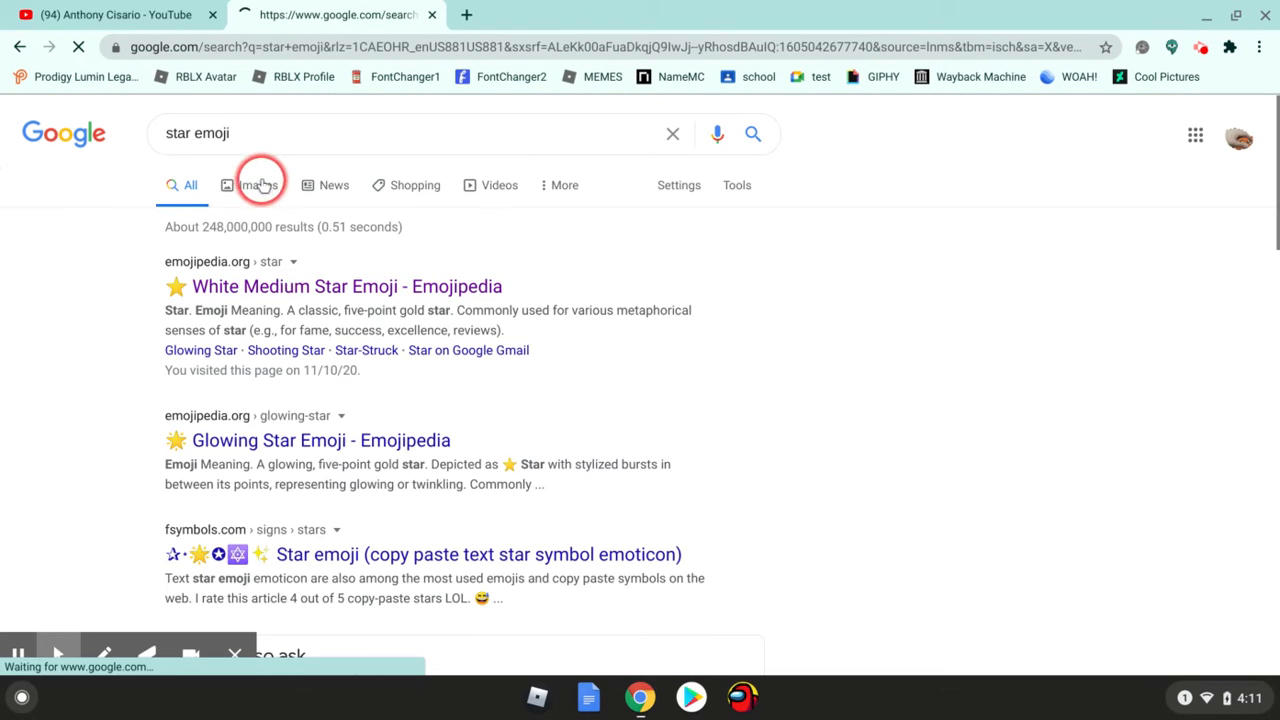
{"action": "scroll", "coordinate": [548, 398], "scroll_direction": "down", "scroll_amount": 2}
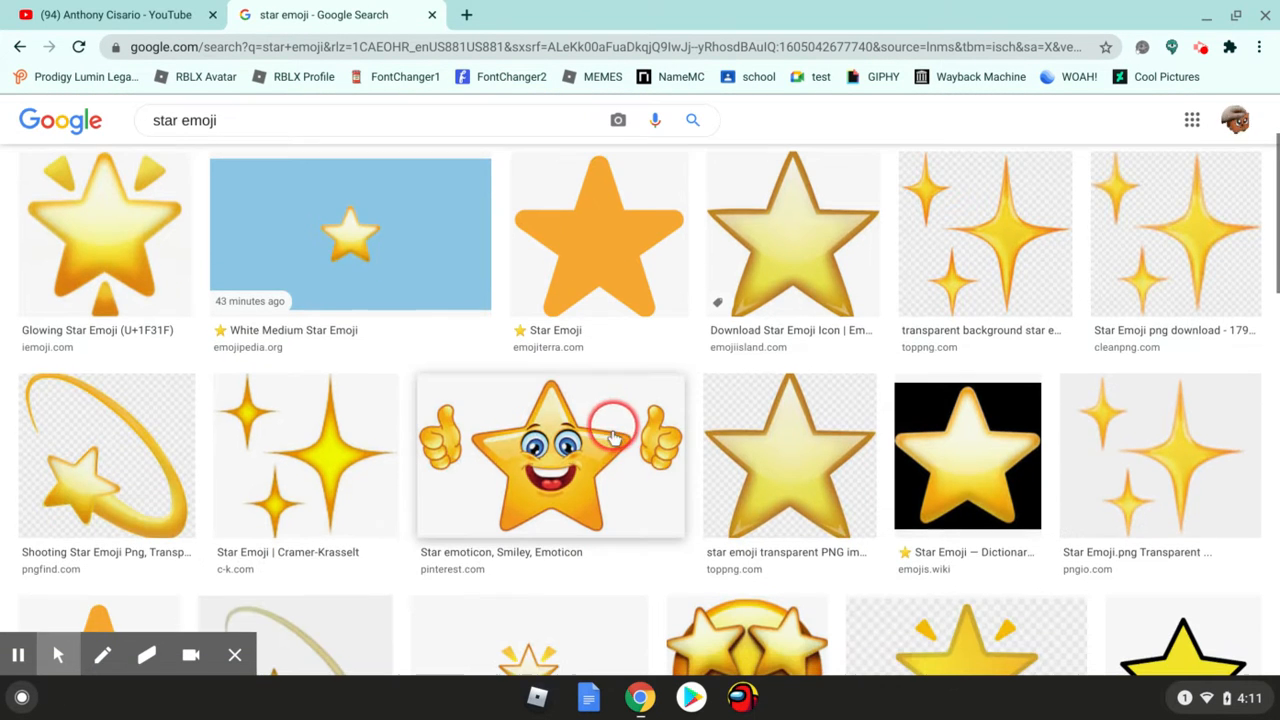
Preview the thumbs-up star emoticon, start Save image as, then cancel the save
{"action": "left_click", "coordinate": [568, 475]}
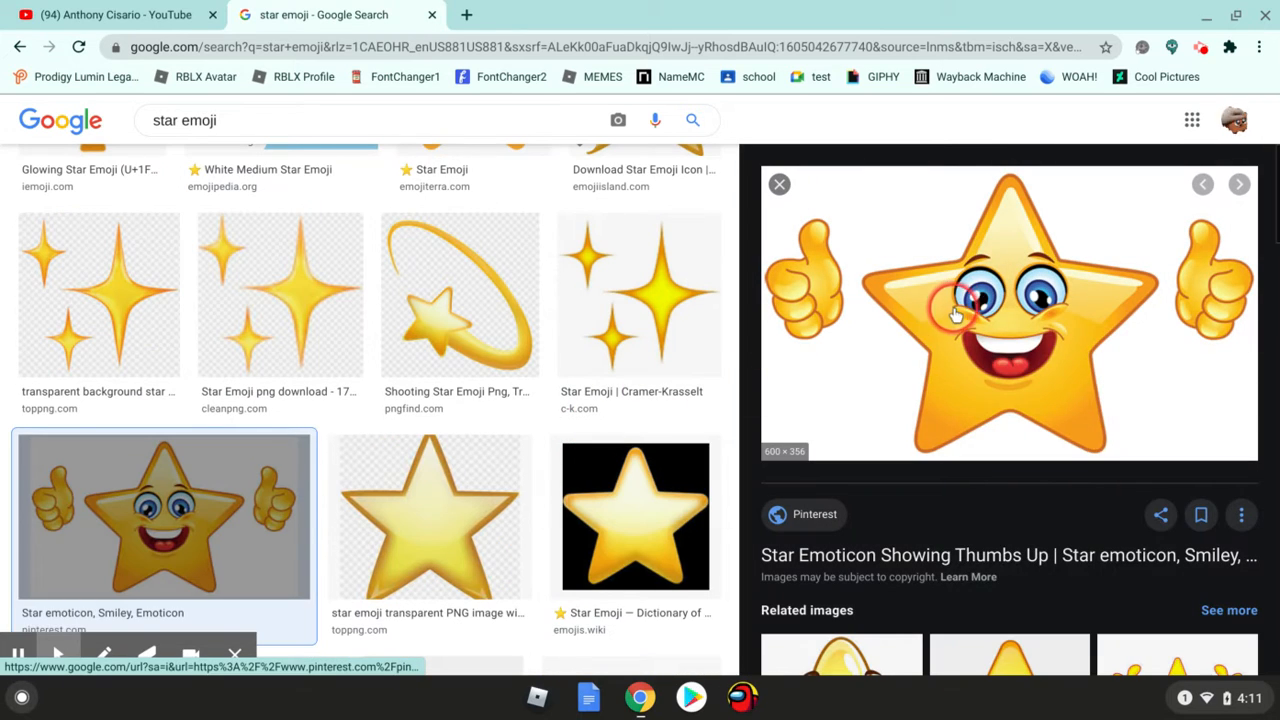
{"action": "right_click", "coordinate": [940, 325]}
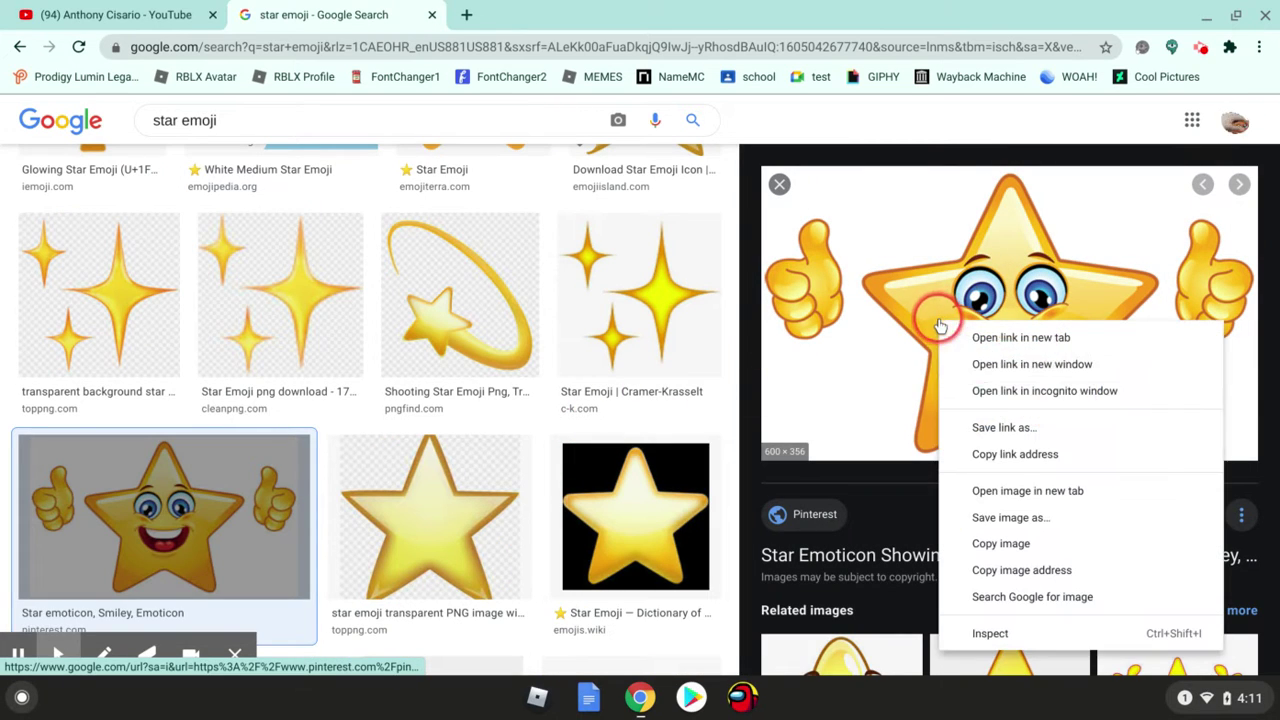
{"action": "left_click", "coordinate": [1027, 520]}
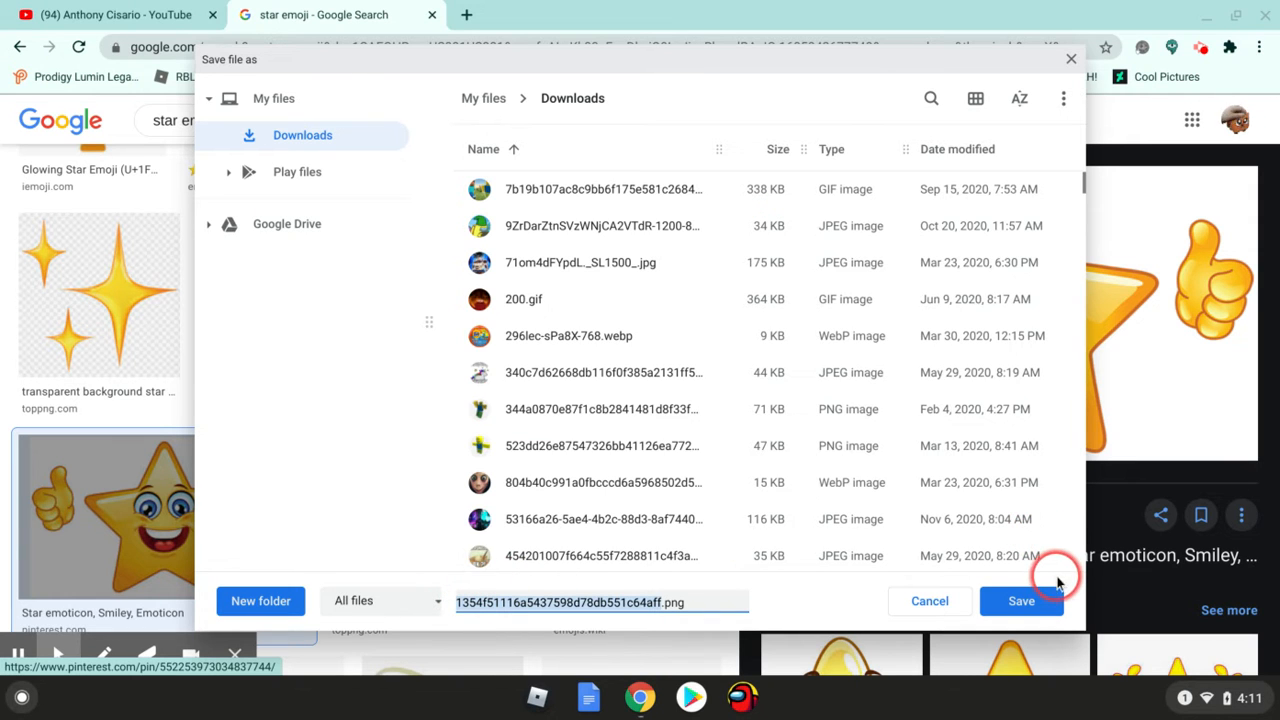
{"action": "left_click", "coordinate": [930, 601]}
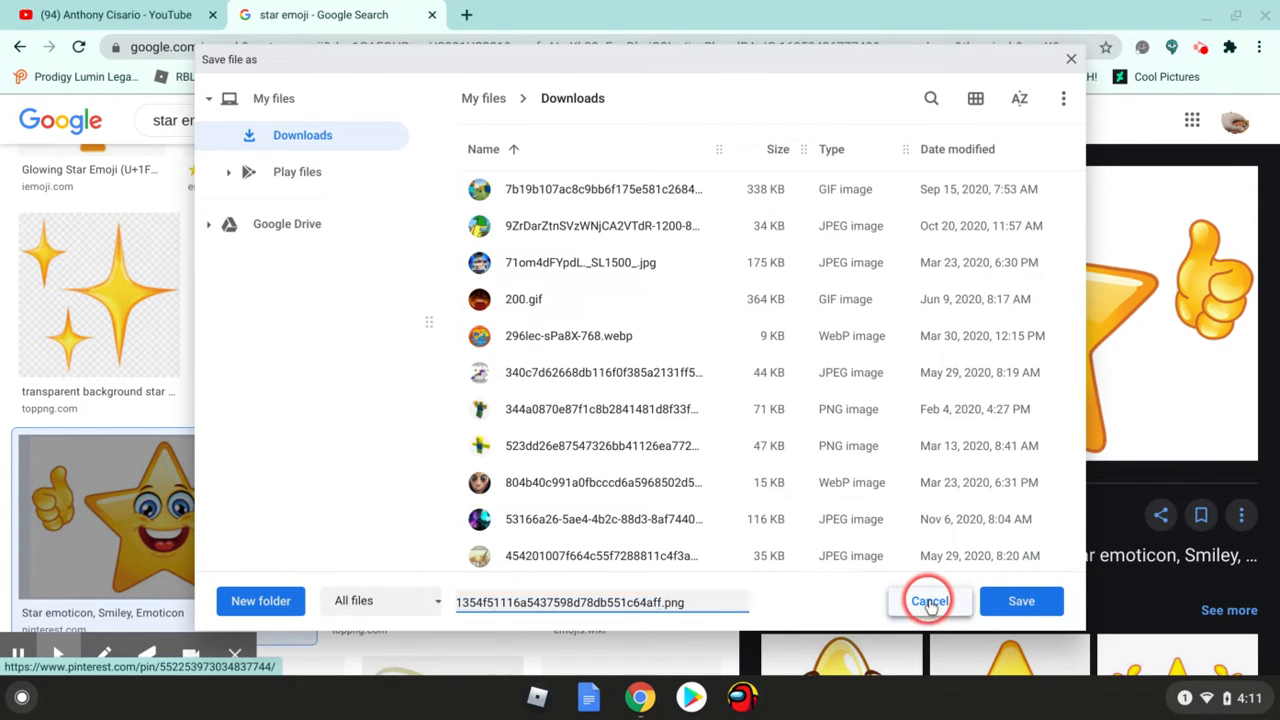
From a new tab, start changing the profile photo, browse the device images, then cancel without choosing one
{"action": "left_click", "coordinate": [471, 14]}
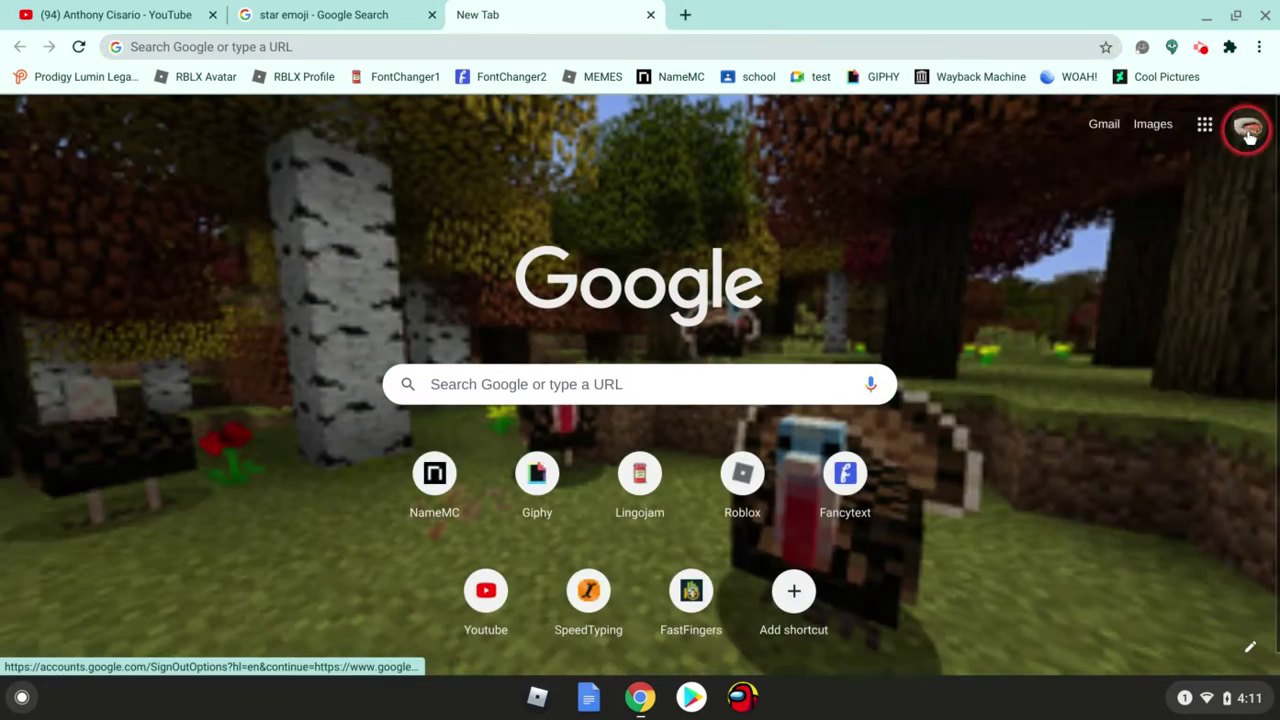
{"action": "left_click", "coordinate": [1248, 124]}
{"action": "left_click", "coordinate": [1137, 237]}
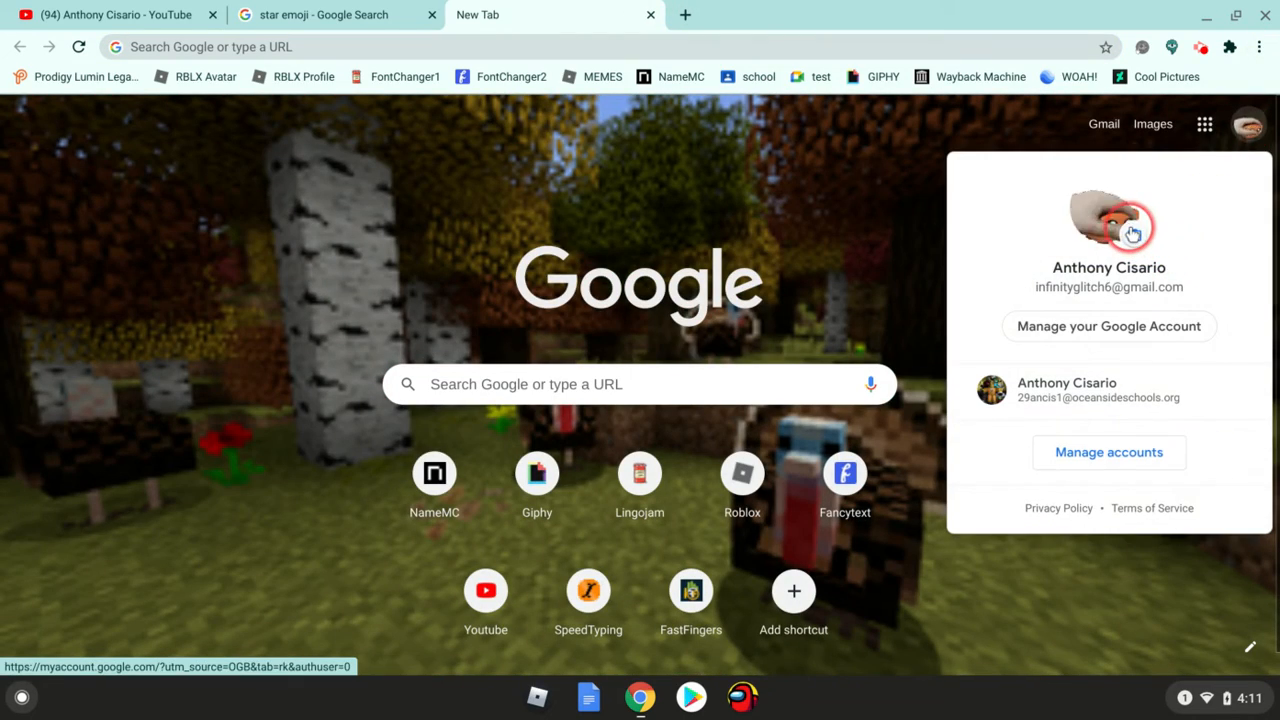
{"action": "left_click", "coordinate": [639, 482]}
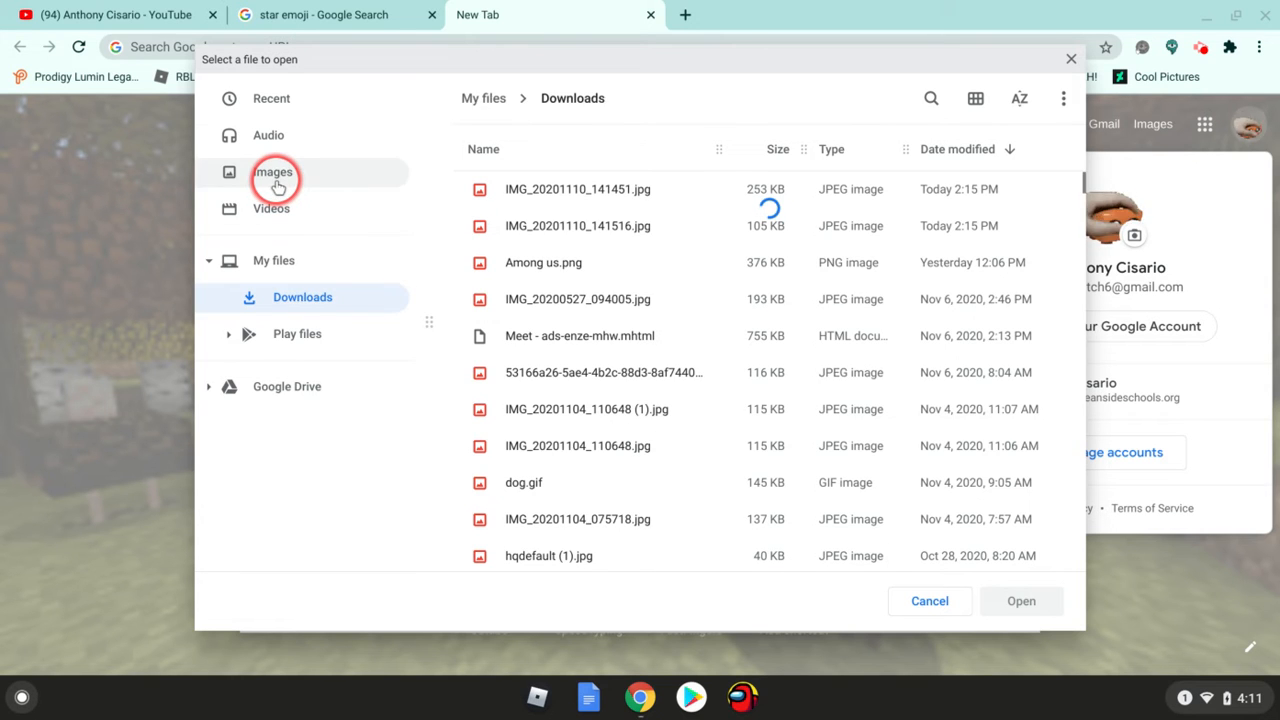
{"action": "left_click", "coordinate": [273, 172]}
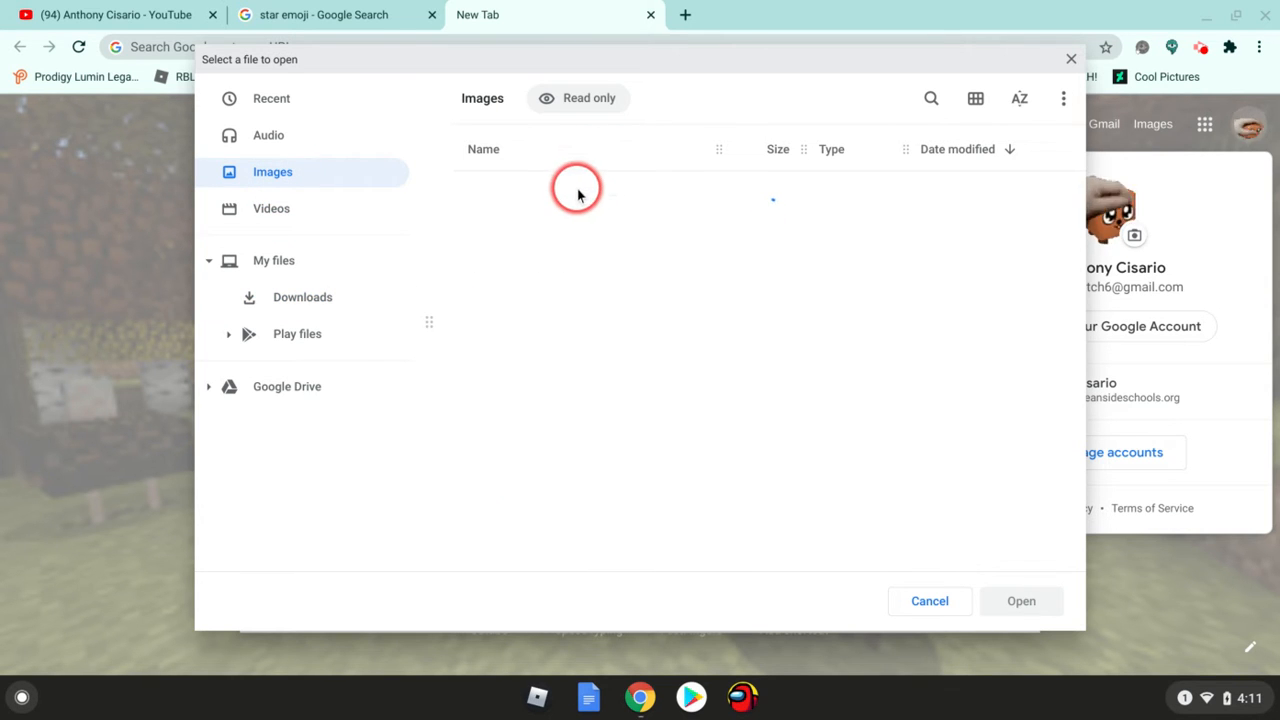
{"action": "left_click", "coordinate": [1071, 58]}
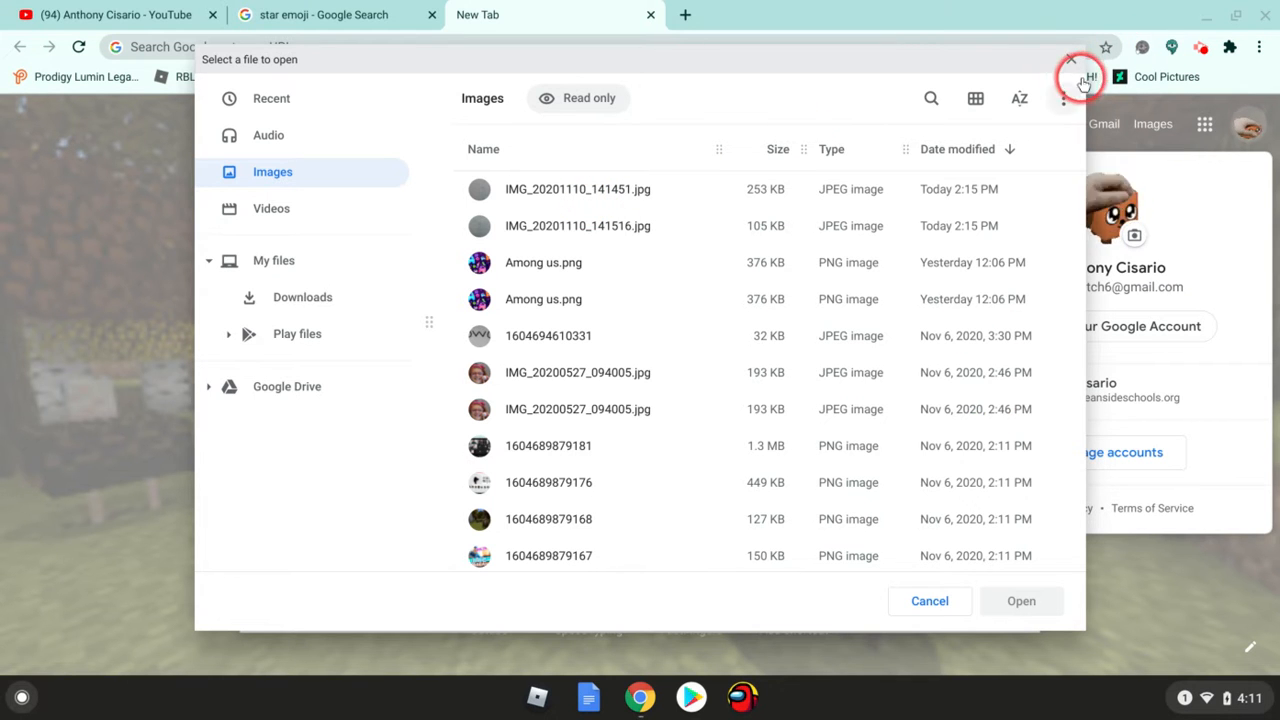
{"action": "left_click", "coordinate": [1071, 58]}
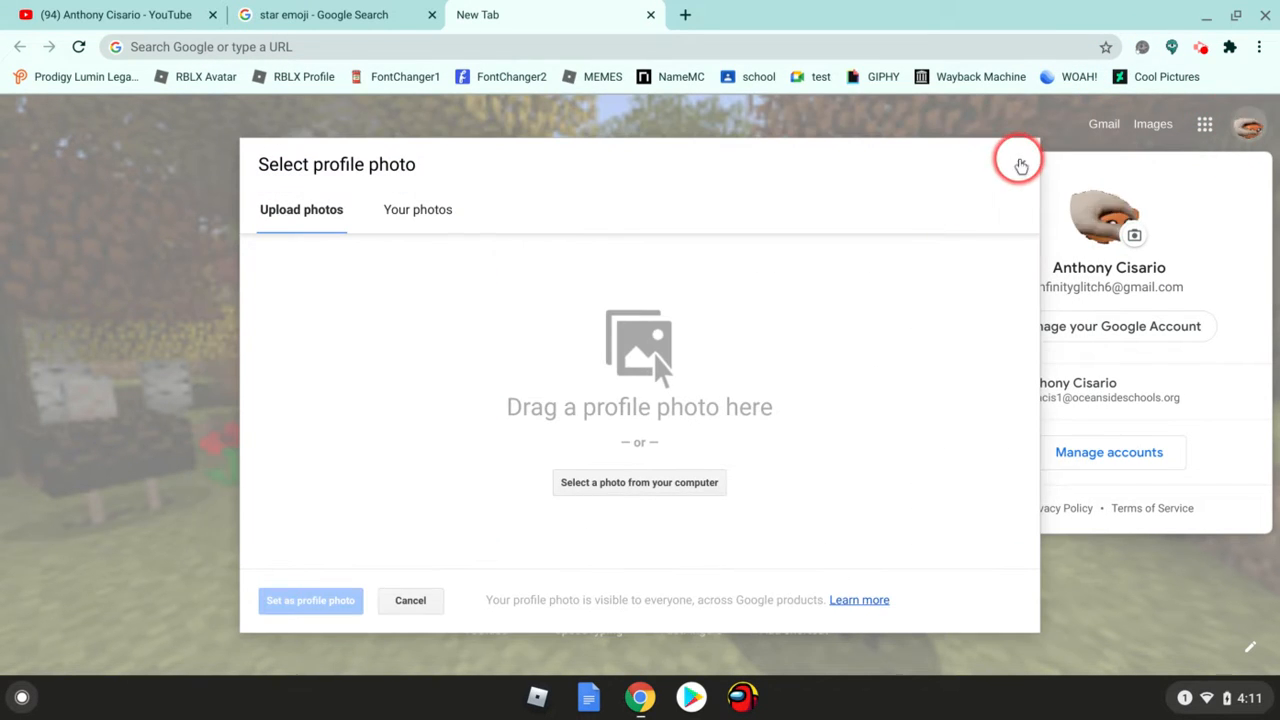
{"action": "left_click", "coordinate": [1021, 163]}
{"action": "left_click", "coordinate": [1252, 124]}
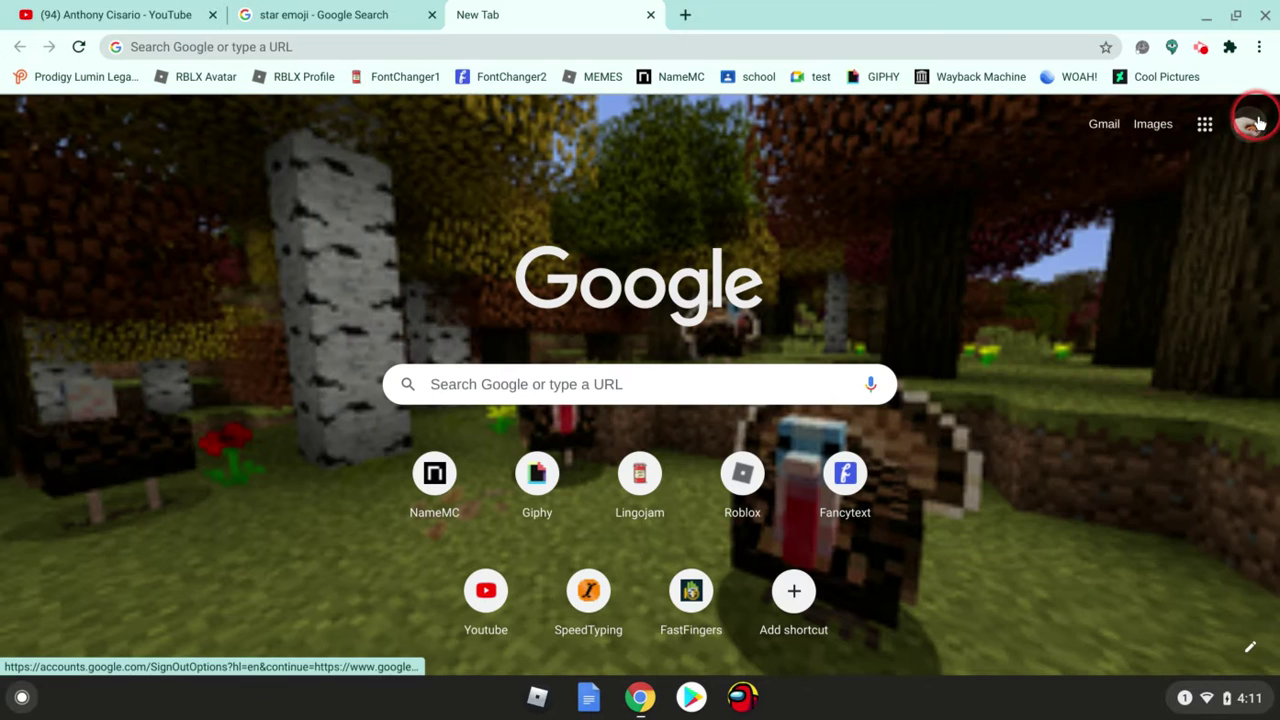
Start uploading a new-tab background image from the device, then cancel the file picker
{"action": "left_click", "coordinate": [1253, 651]}
{"action": "left_click", "coordinate": [597, 297]}
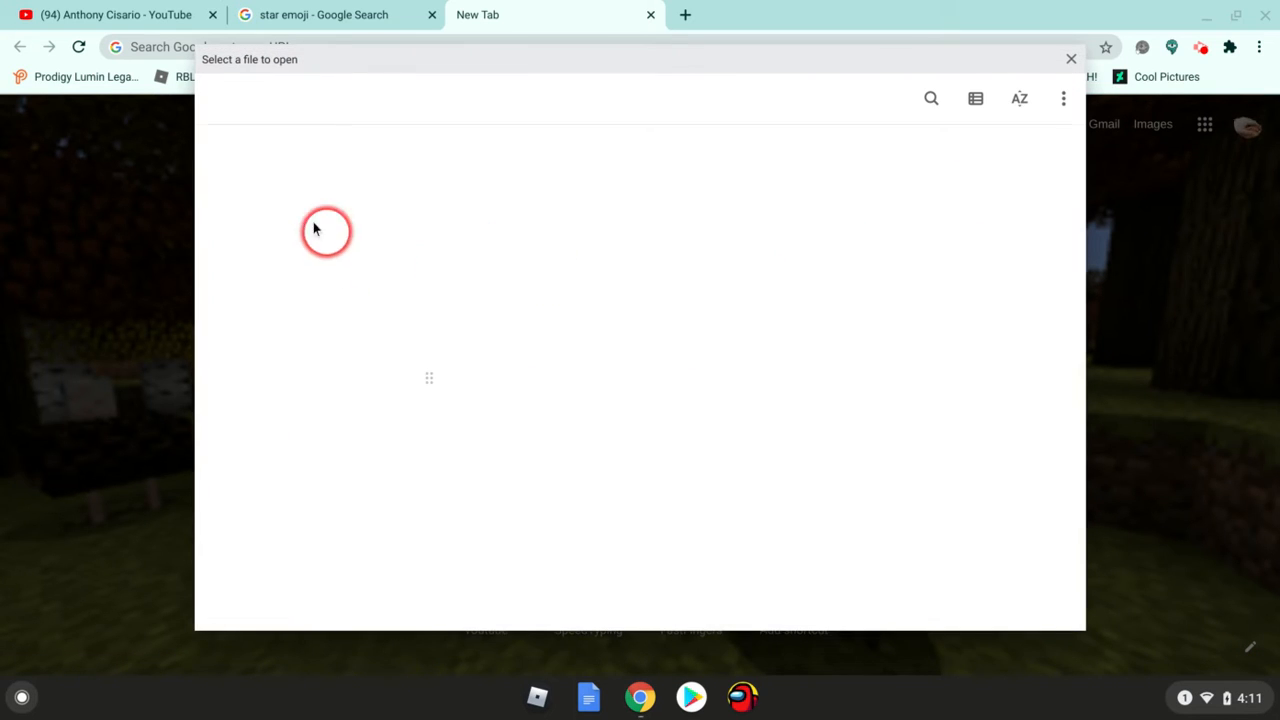
{"action": "left_click", "coordinate": [273, 171]}
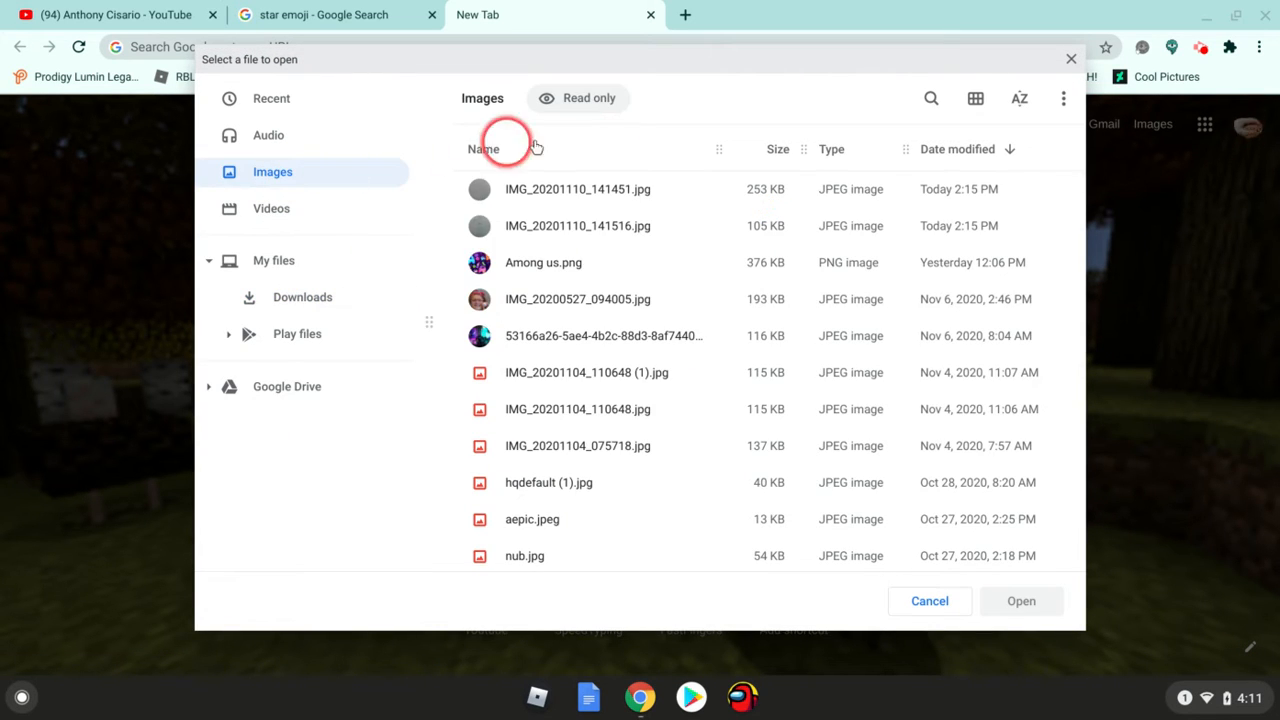
{"action": "left_click", "coordinate": [930, 601]}
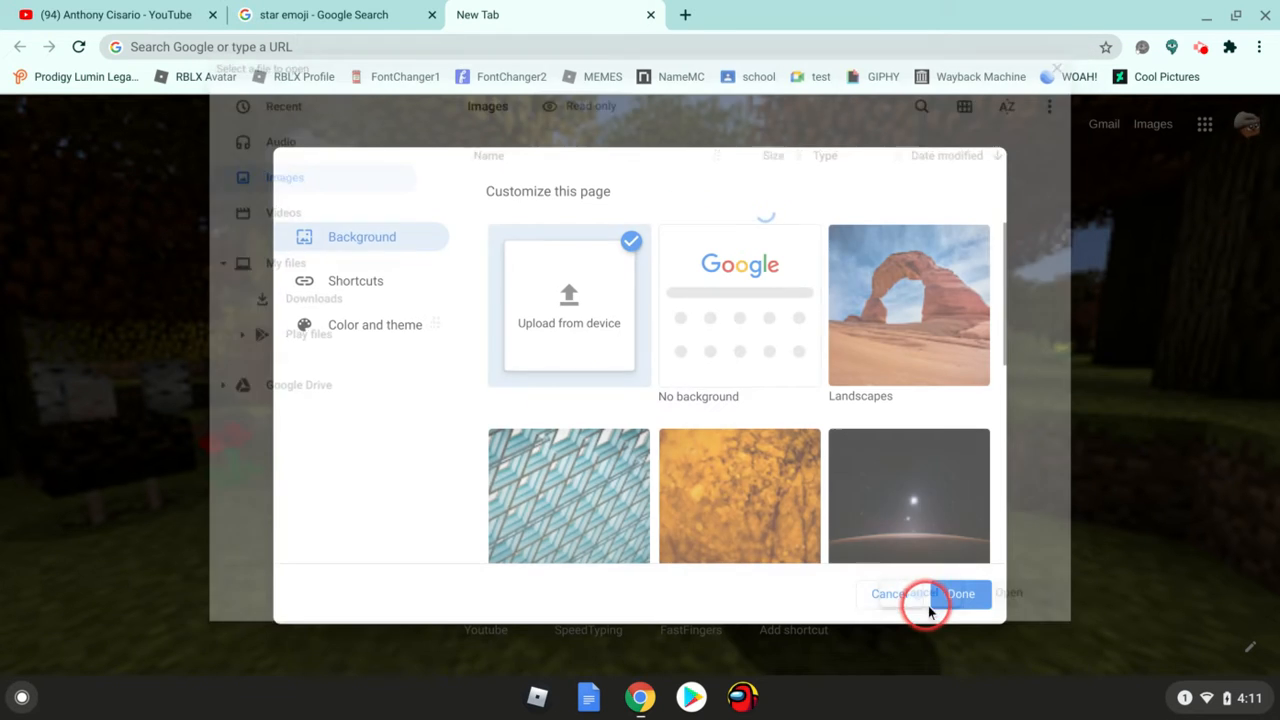
Dismiss the Customize dialog, minimize Chrome, open the Set wallpaper picker, view Solid colors, then close it keeping the OwO drawing
{"action": "left_click", "coordinate": [890, 593]}
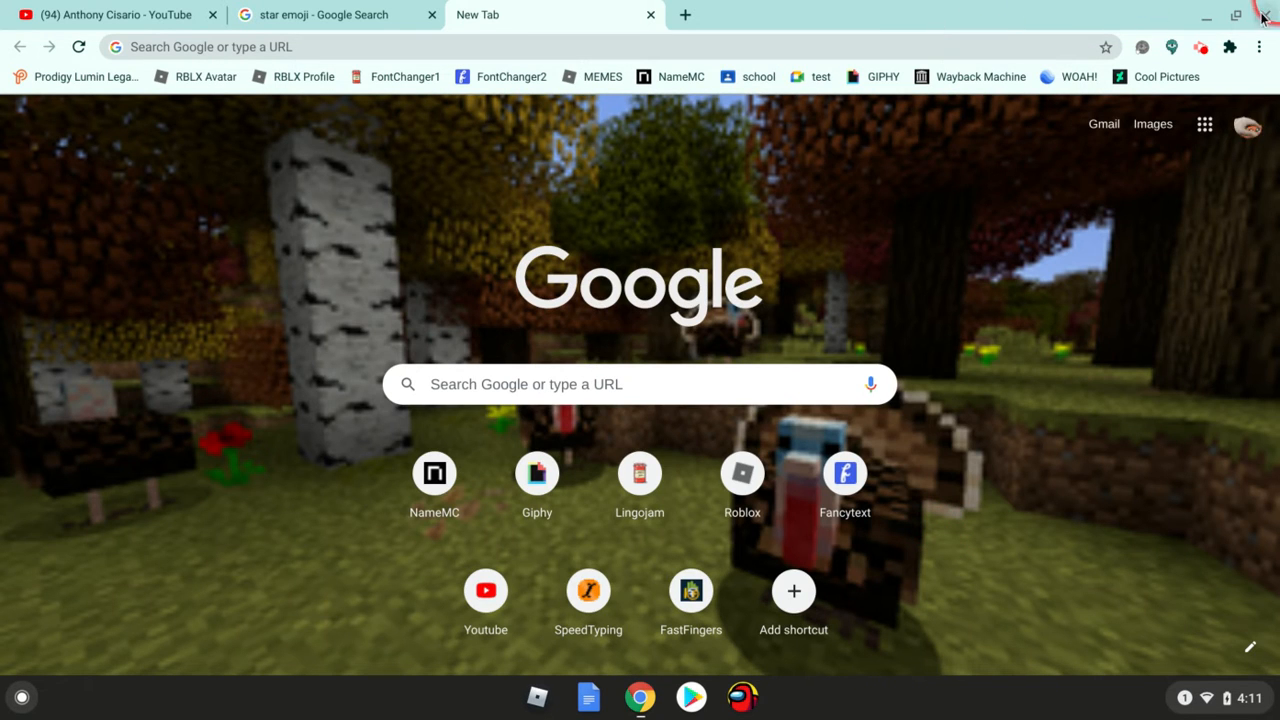
{"action": "left_click", "coordinate": [640, 698]}
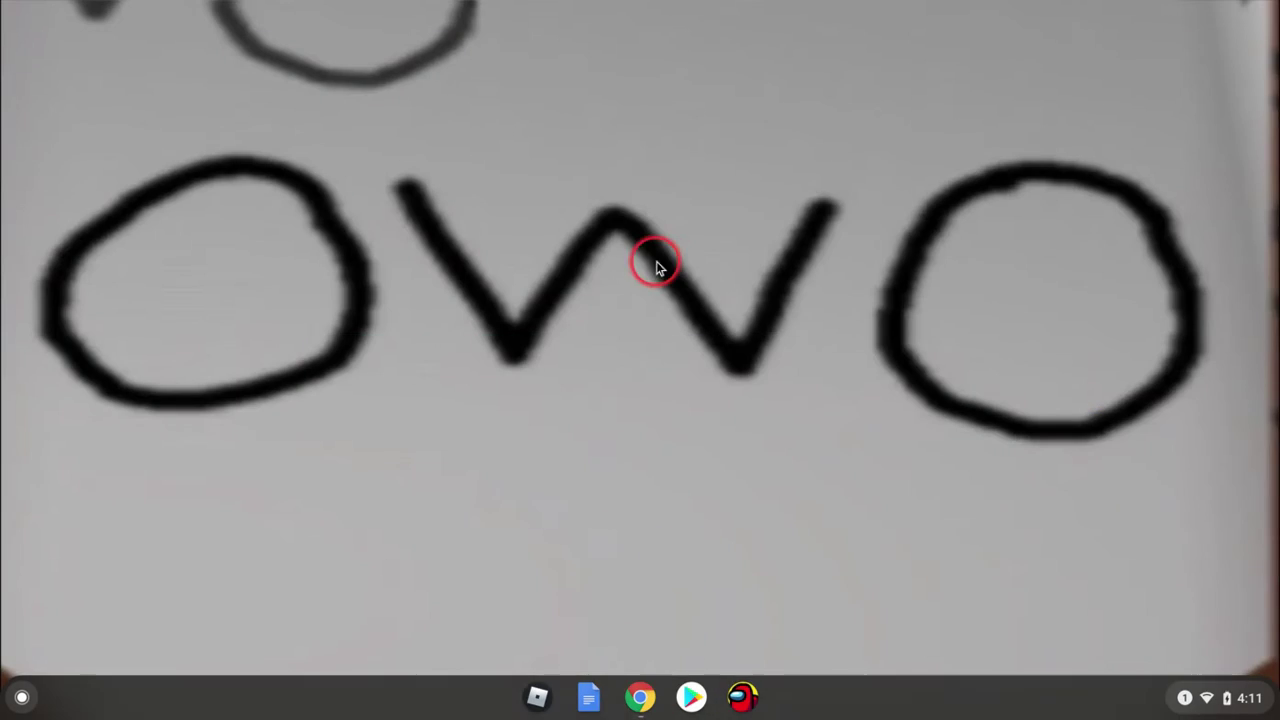
{"action": "right_click", "coordinate": [636, 353]}
{"action": "left_click", "coordinate": [710, 440]}
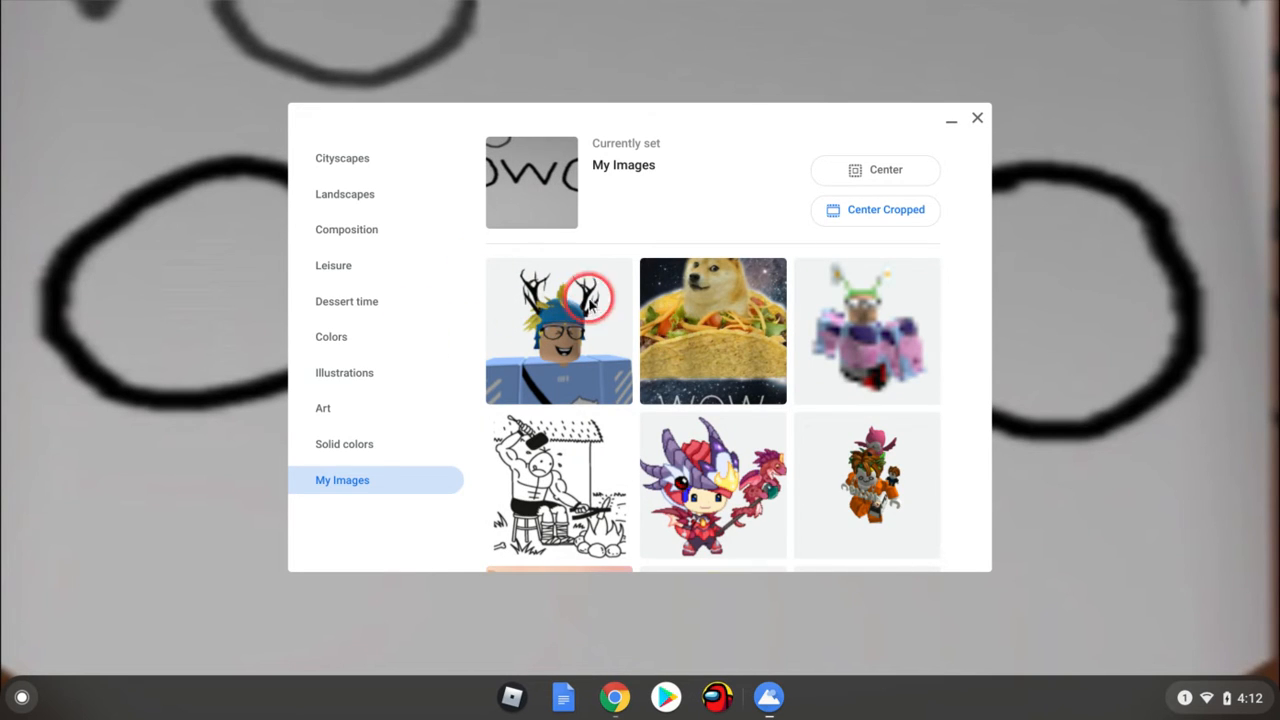
{"action": "left_click", "coordinate": [345, 444]}
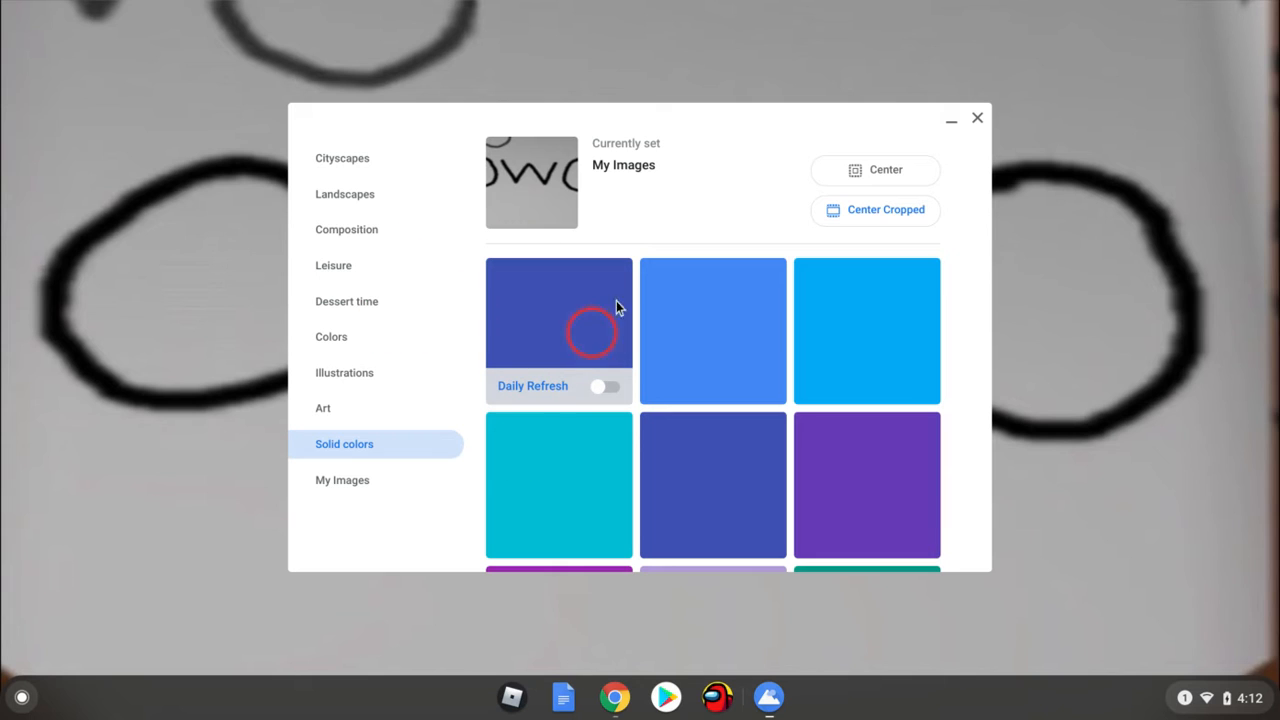
{"action": "left_click", "coordinate": [978, 121]}
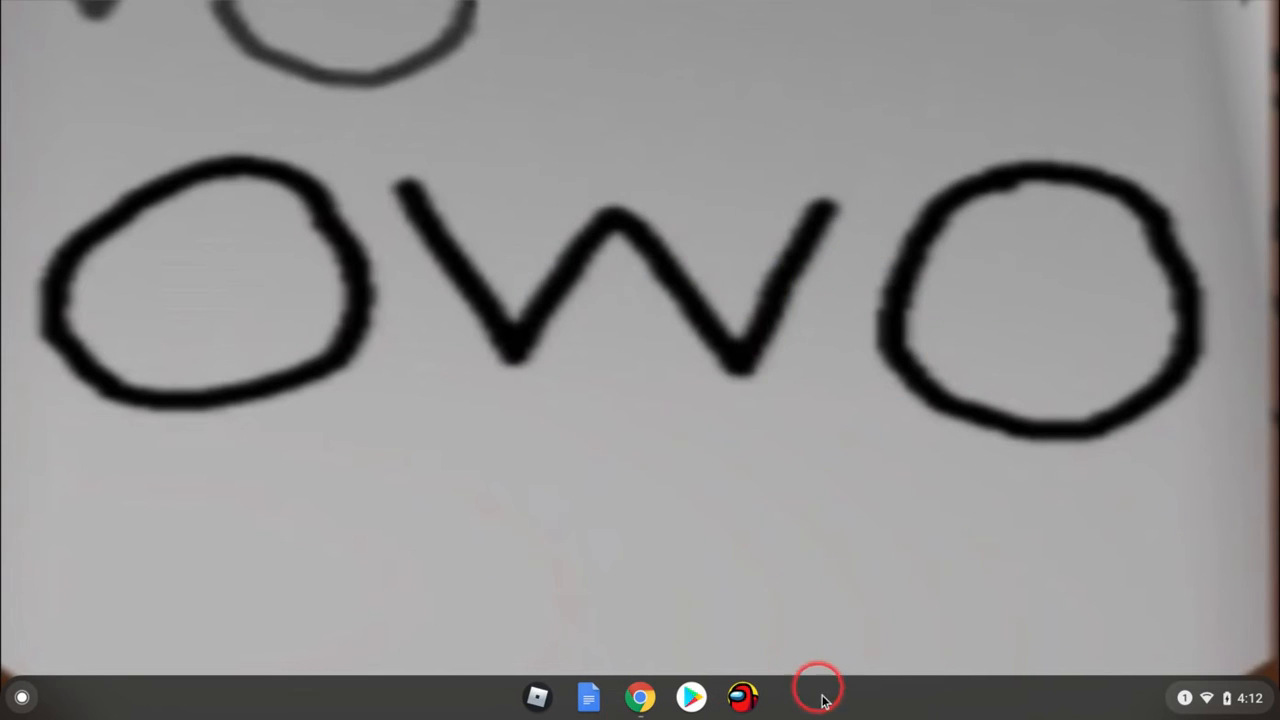
{"action": "left_click", "coordinate": [692, 696]}
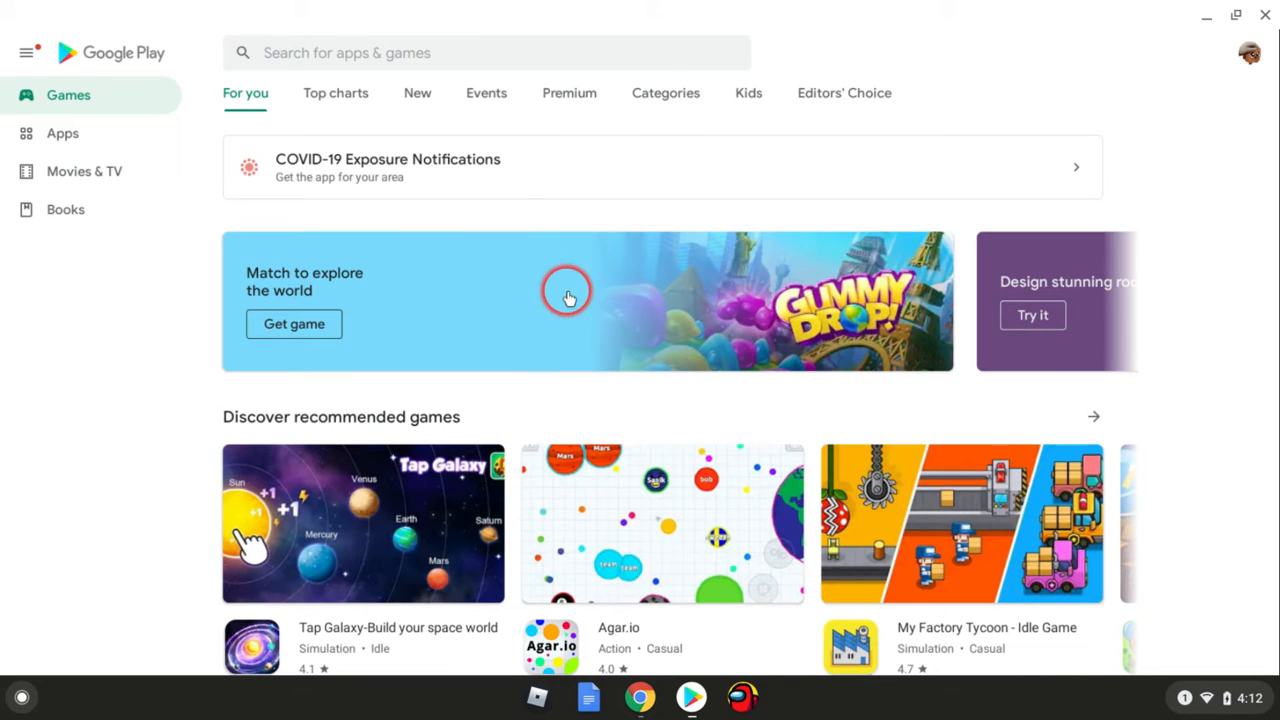
{"action": "scroll", "coordinate": [570, 290], "scroll_direction": "down", "scroll_amount": 3}
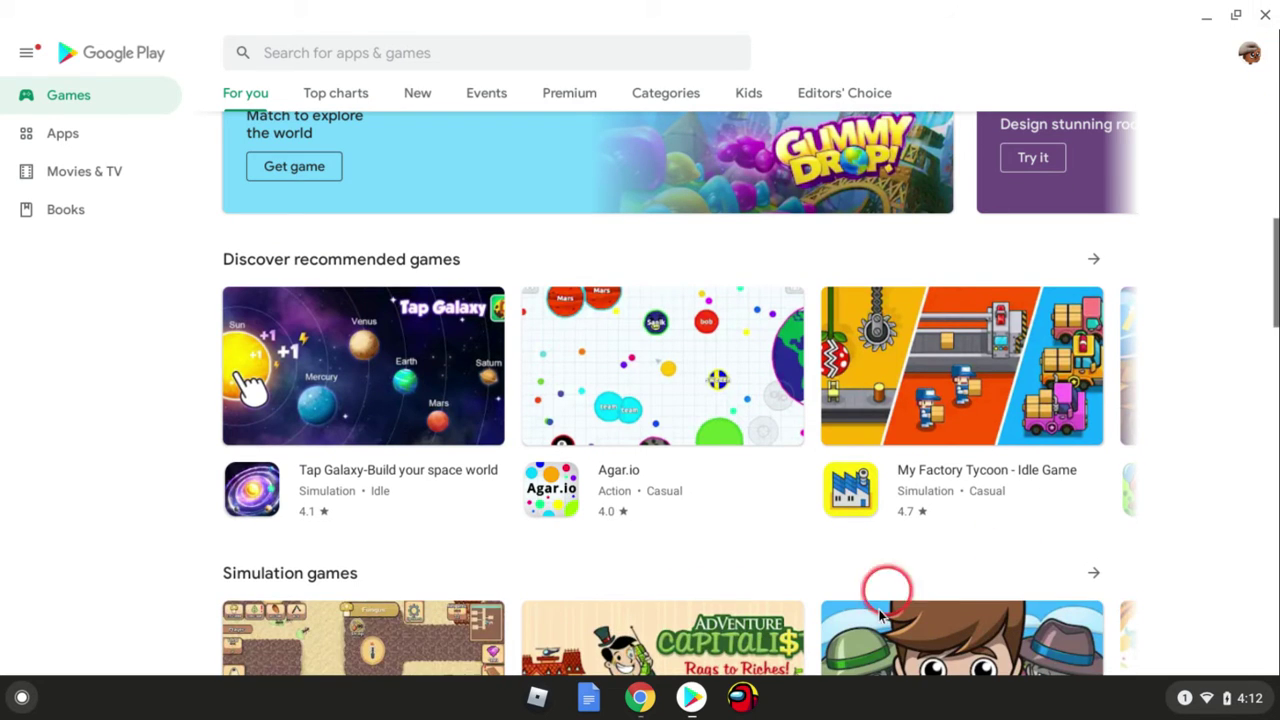
{"action": "key", "text": "super"}
{"action": "left_click", "coordinate": [640, 420]}
{"action": "scroll", "coordinate": [570, 420], "scroll_direction": "down", "scroll_amount": 3}
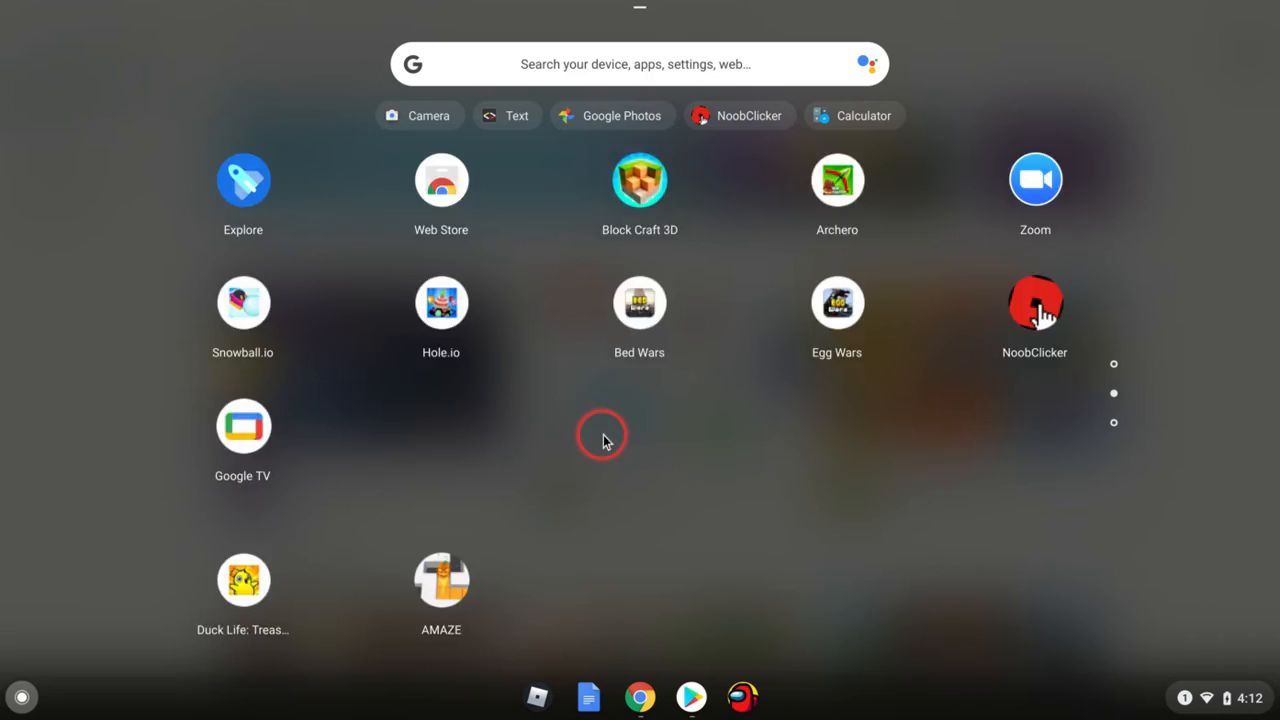
{"action": "scroll", "coordinate": [980, 410], "scroll_direction": "down", "scroll_amount": 3}
{"action": "scroll", "coordinate": [980, 400], "scroll_direction": "up", "scroll_amount": 3}
{"action": "key", "text": "Escape"}
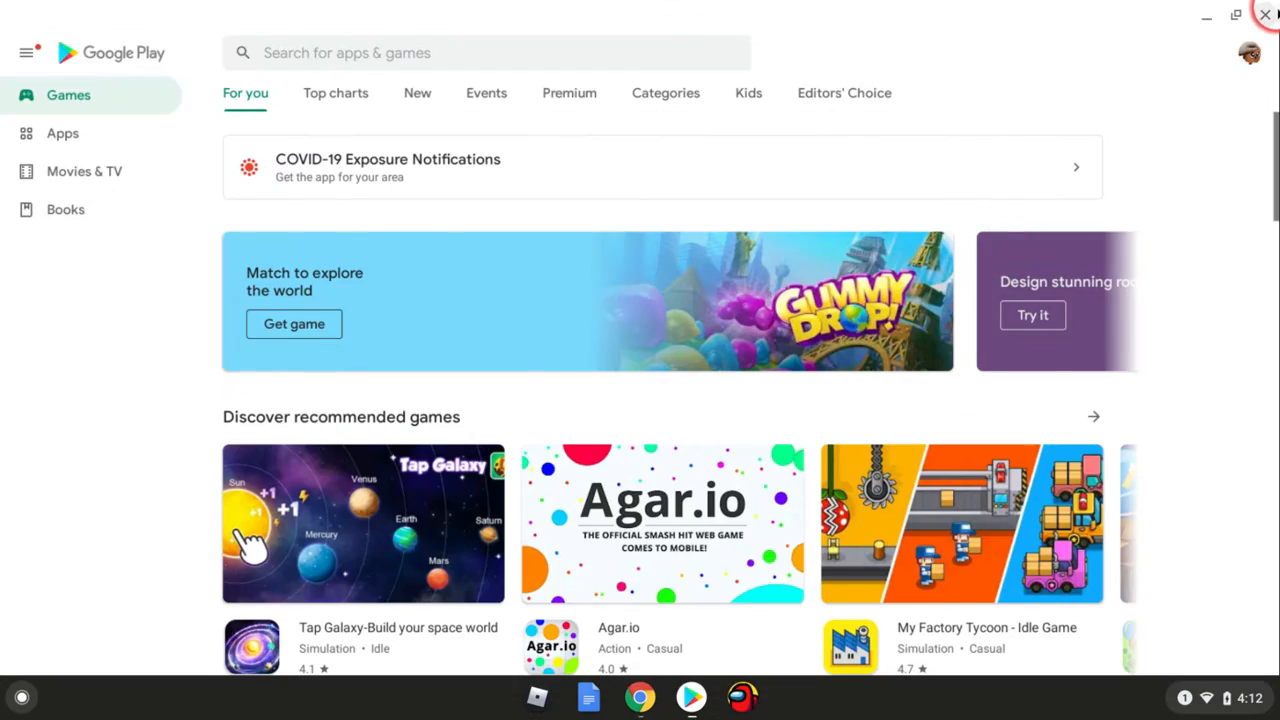
{"action": "left_click", "coordinate": [1265, 14]}
Restore Chrome from the shelf and close the star emoji search tab
{"action": "left_click", "coordinate": [640, 697]}
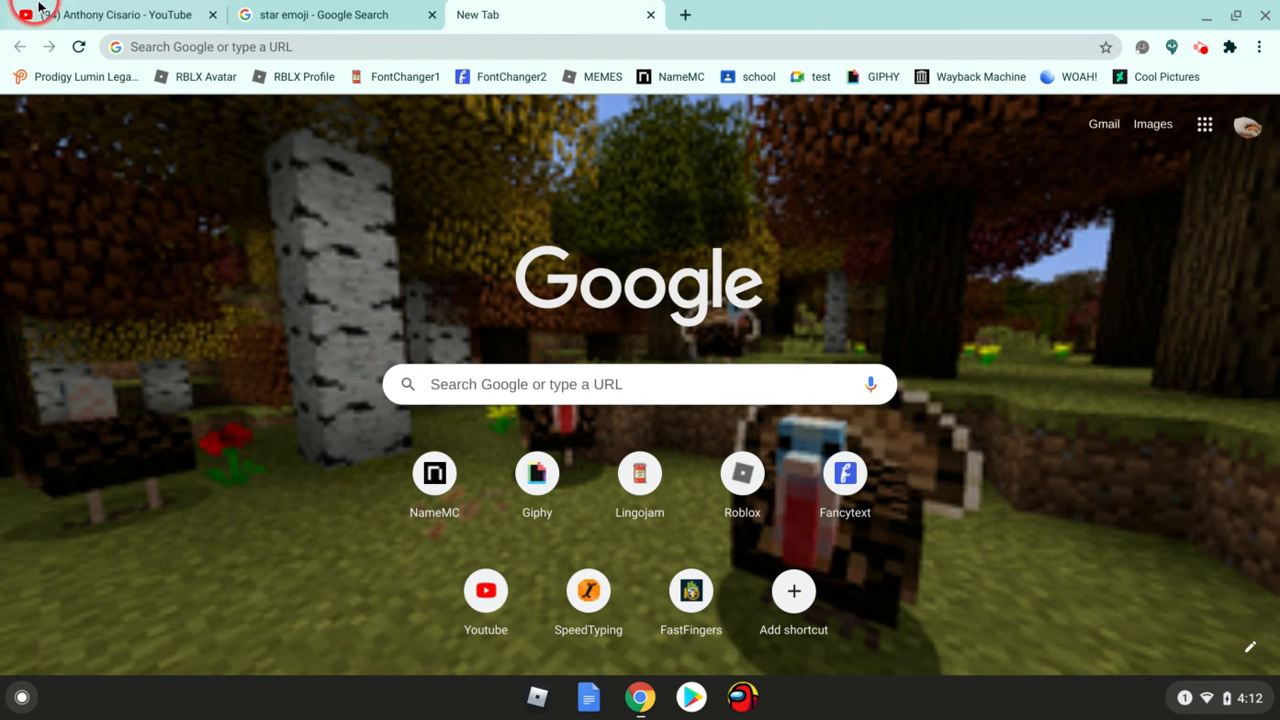
{"action": "left_click", "coordinate": [434, 15]}
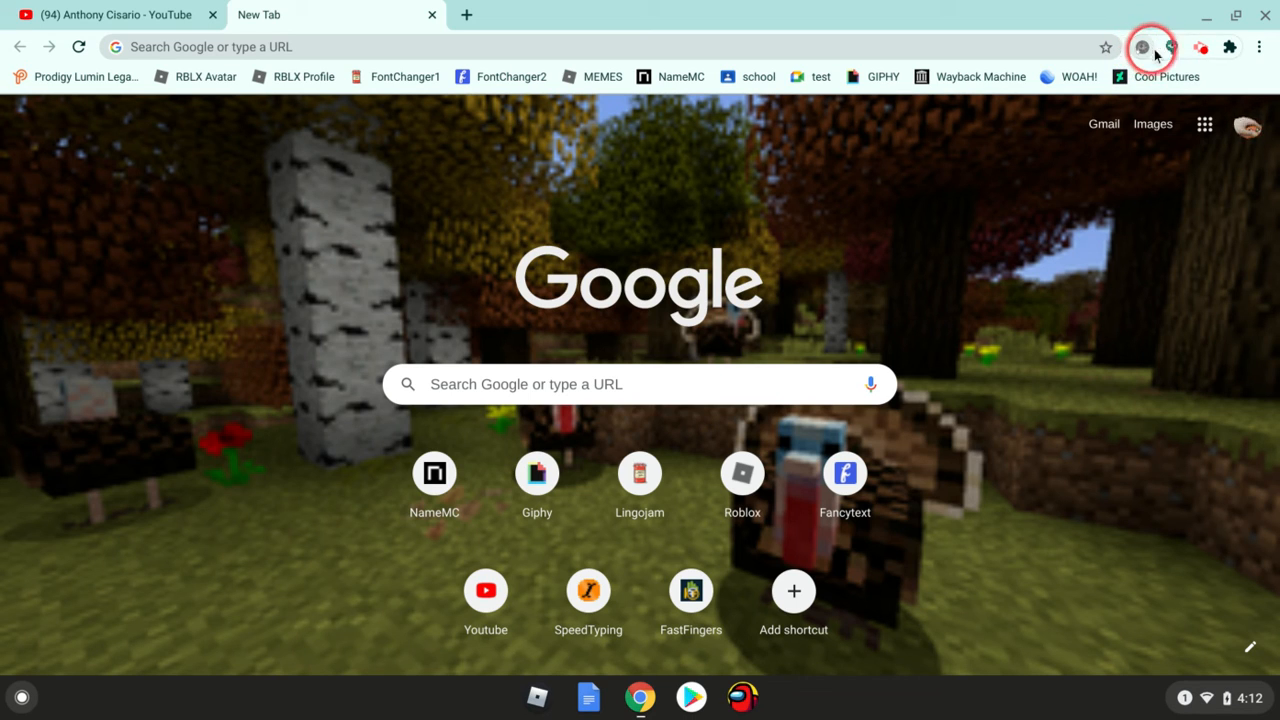
Search 'chrome extension bitmoji', reach its Web Store listing, then go to the Chrome Web Store extensions home
{"action": "left_click", "coordinate": [463, 50]}
{"action": "type", "text": "chroke"}
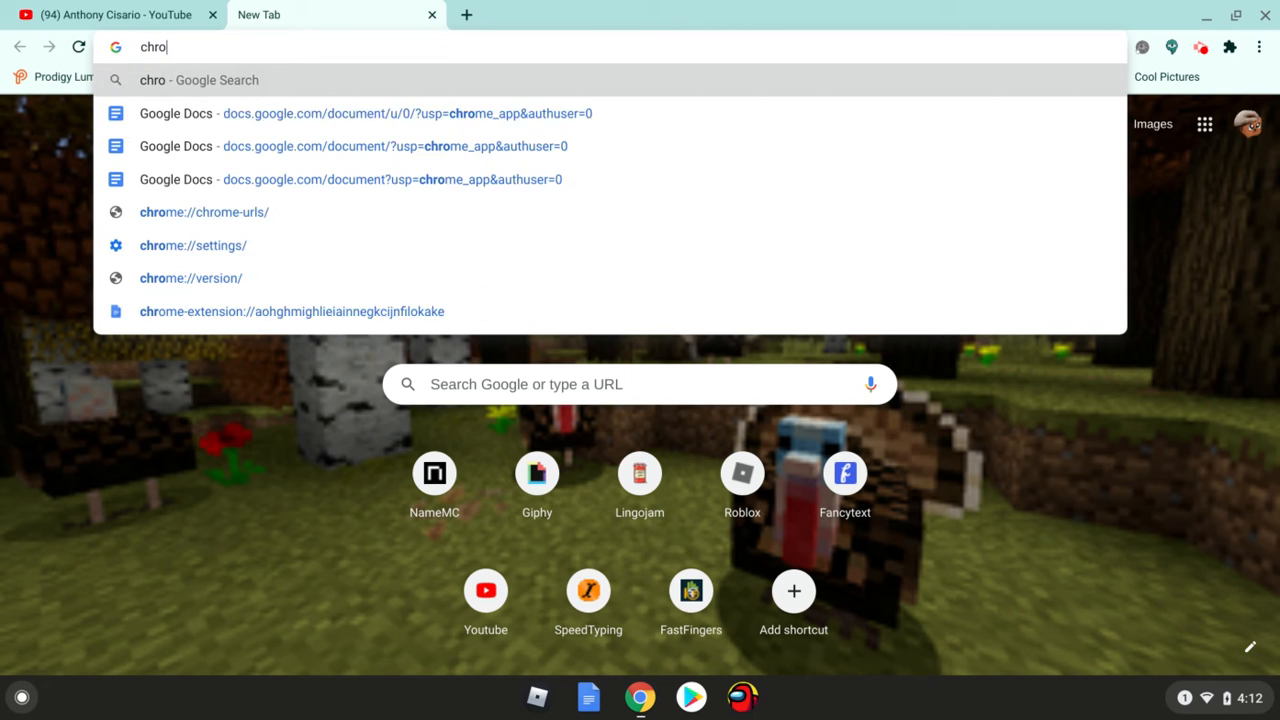
{"action": "key", "text": "BackSpace"}
{"action": "key", "text": "BackSpace"}
{"action": "key", "text": "BackSpace"}
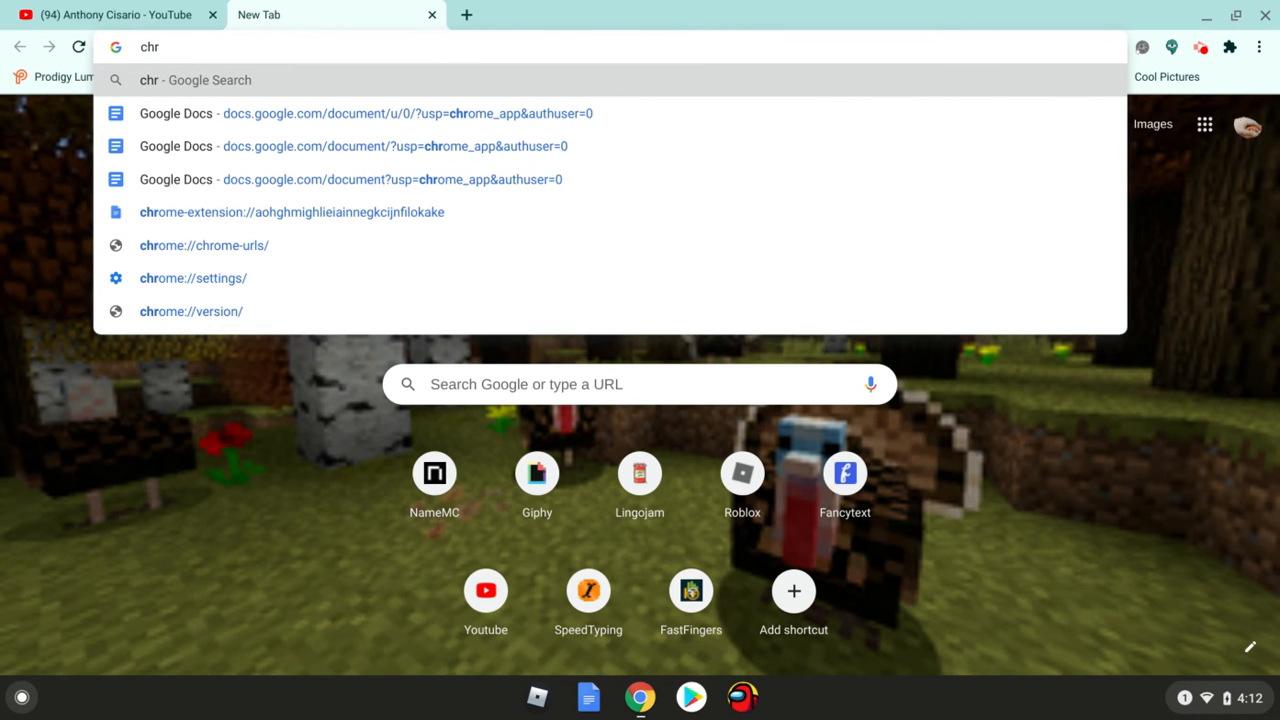
{"action": "type", "text": "ome ex"}
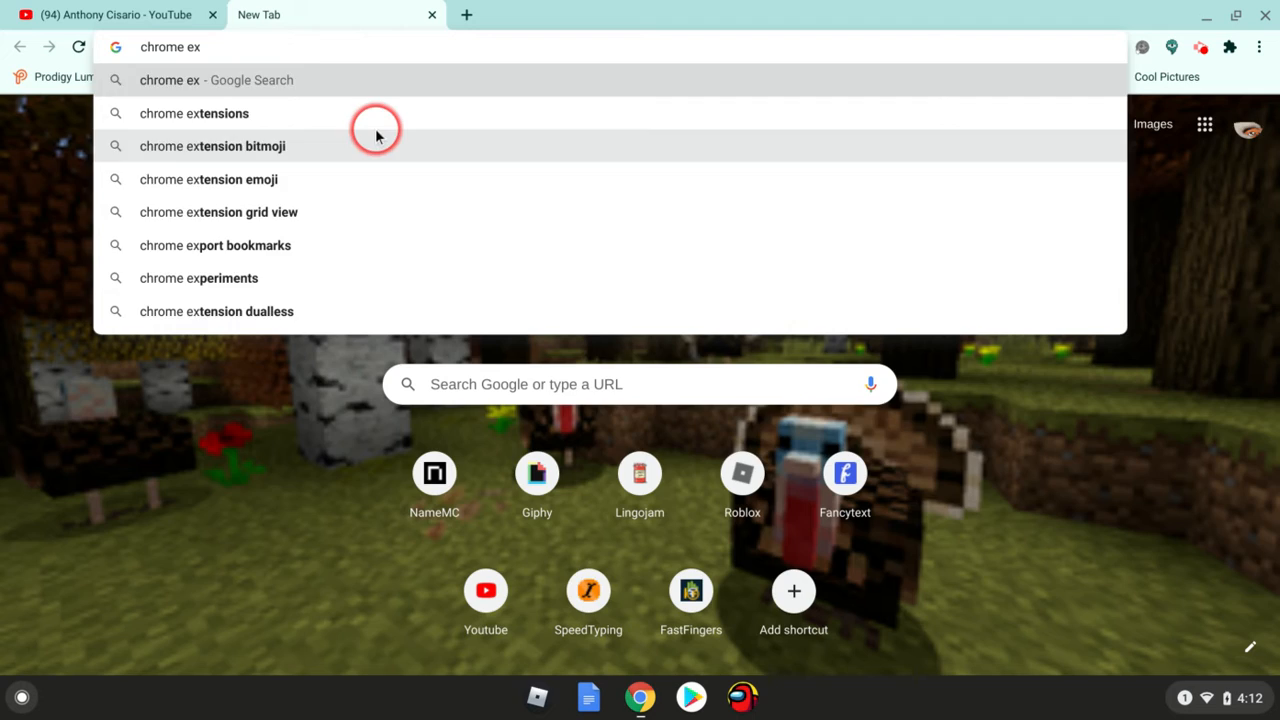
{"action": "left_click", "coordinate": [376, 145]}
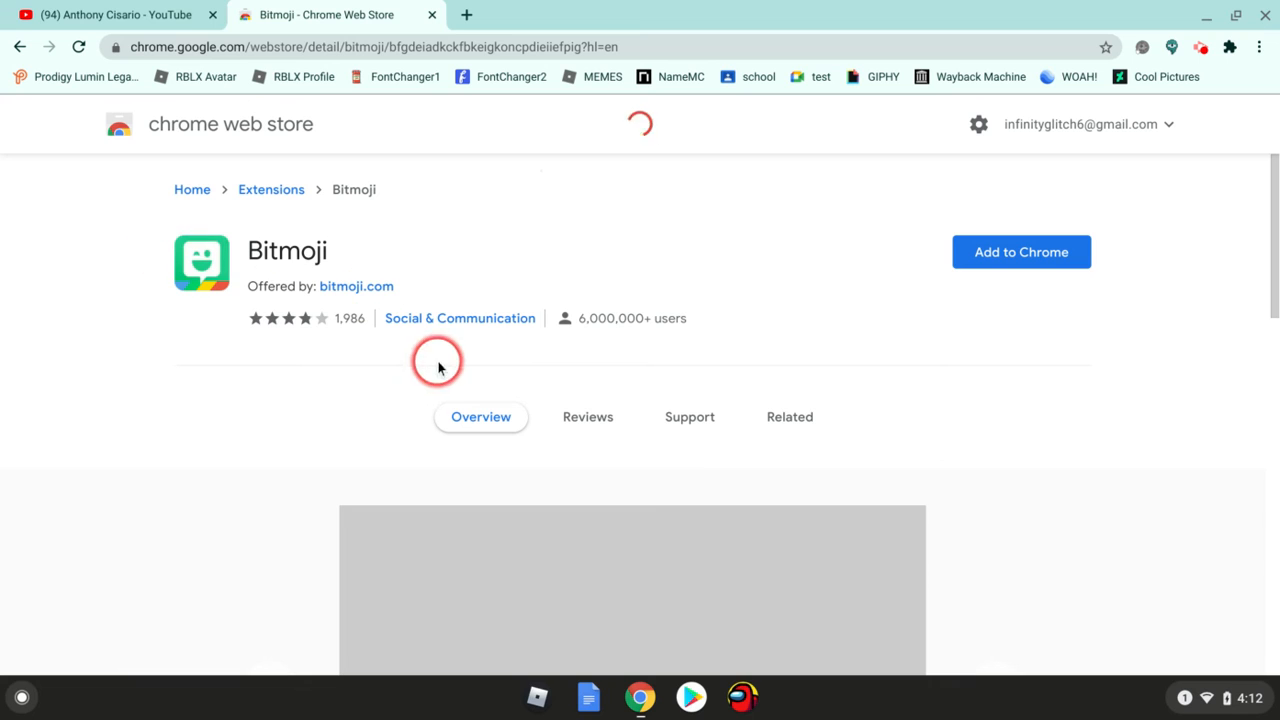
{"action": "left_click", "coordinate": [118, 124]}
{"action": "scroll", "coordinate": [757, 330], "scroll_direction": "down", "scroll_amount": 2}
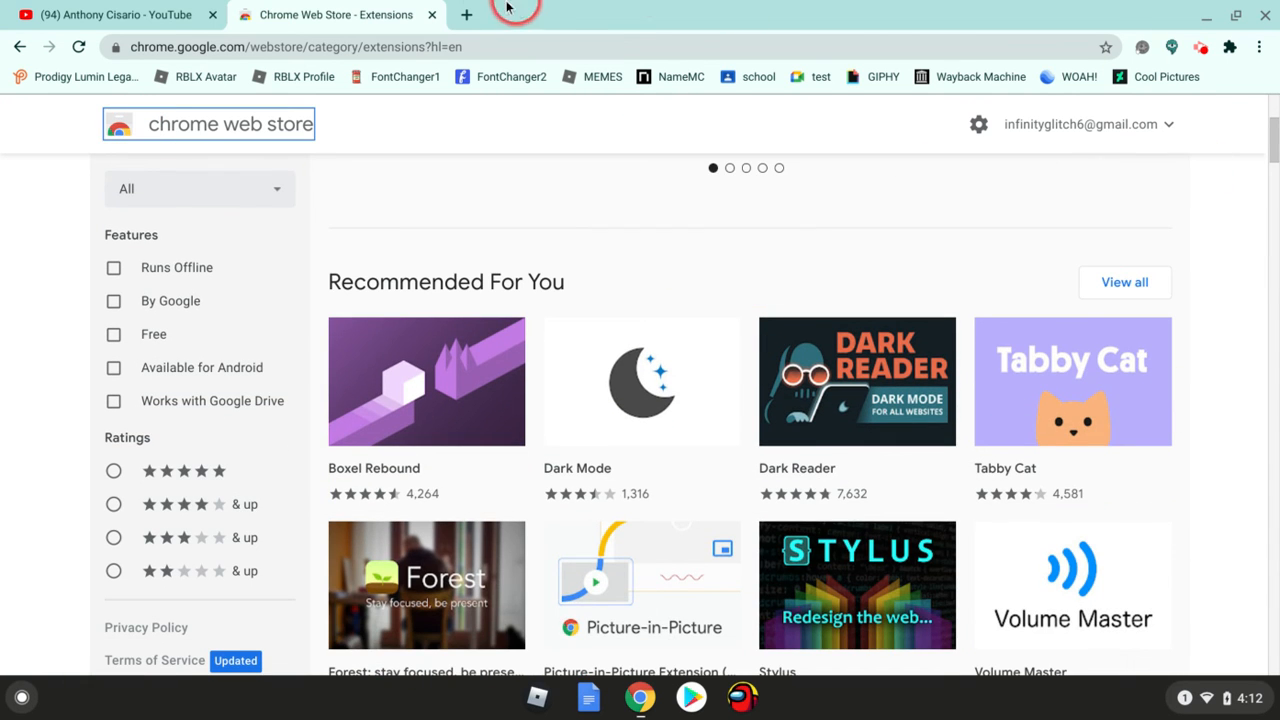
Close the Web Store tab from a fresh new tab, then view and close the installed extensions list
{"action": "left_click", "coordinate": [468, 15]}
{"action": "middle_click", "coordinate": [432, 15]}
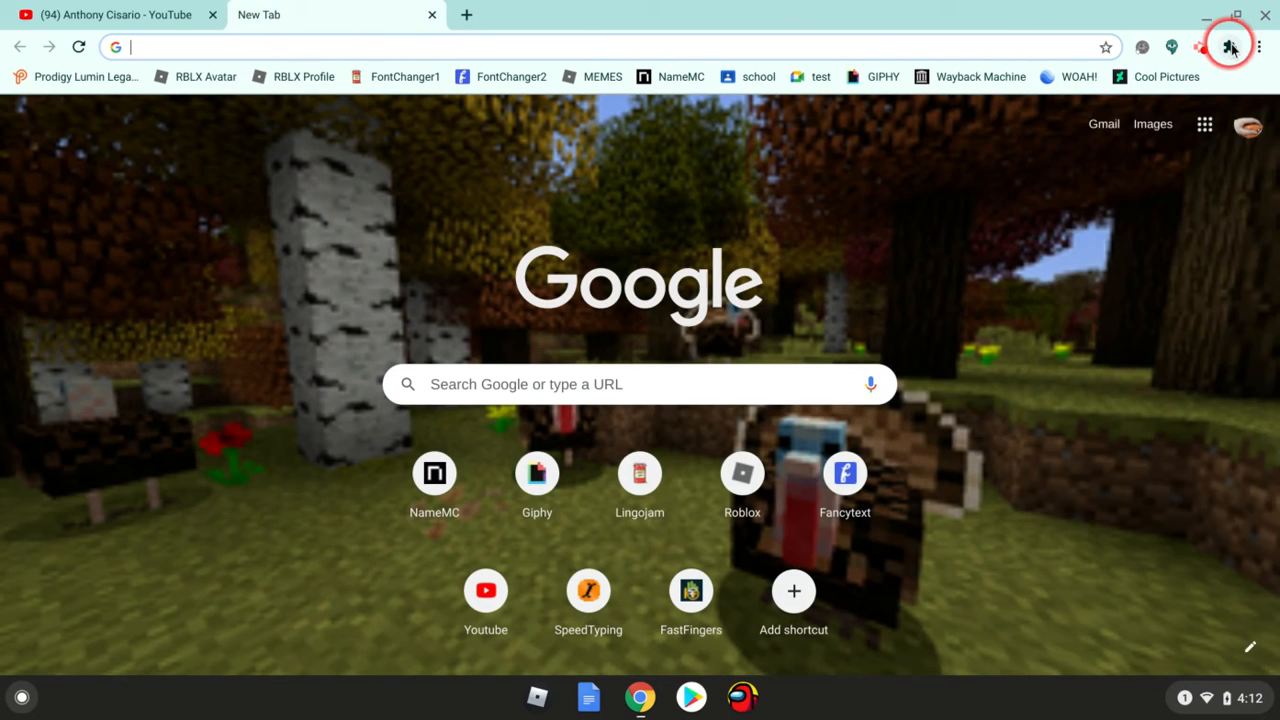
{"action": "left_click", "coordinate": [1229, 47]}
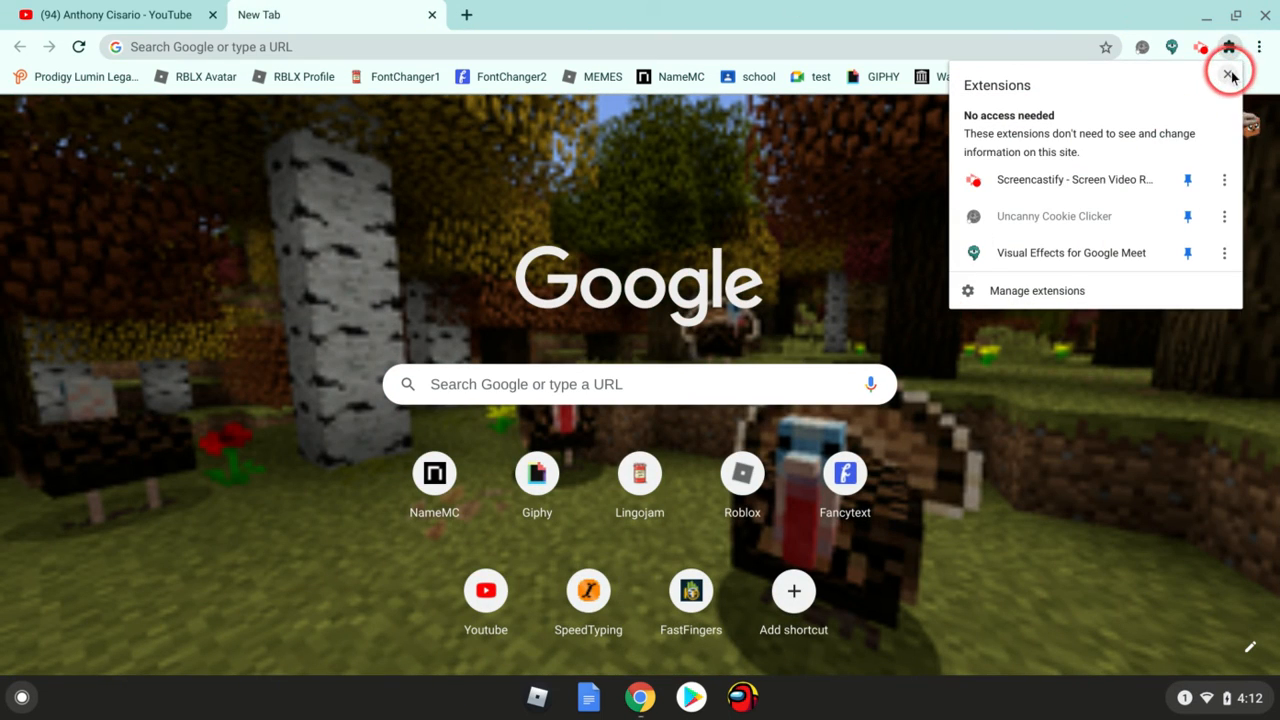
{"action": "left_click", "coordinate": [1231, 75]}
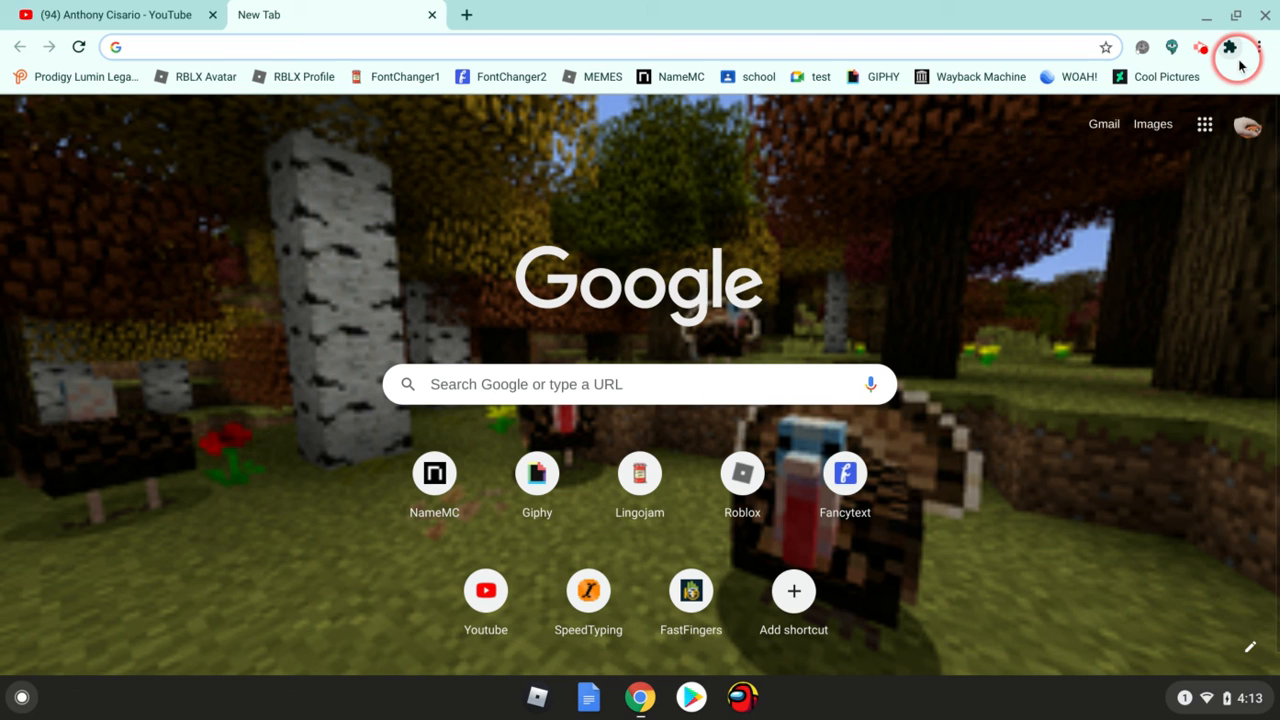